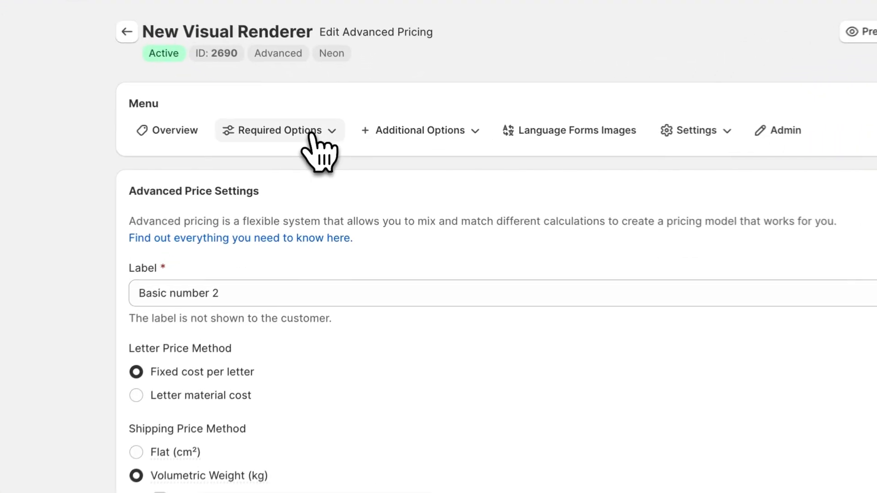
Step: Go to the pricing list and open the BASIC NUMBER 2 pricing for editing
left_click(335, 143)
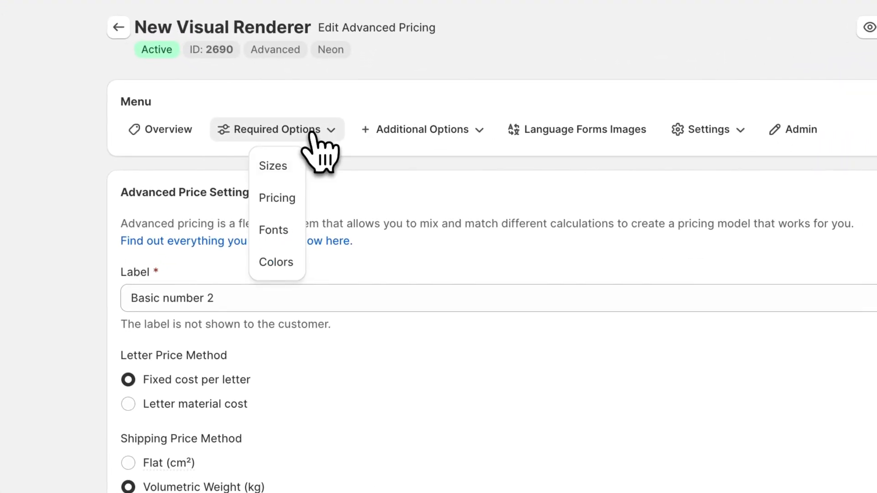
left_click(287, 200)
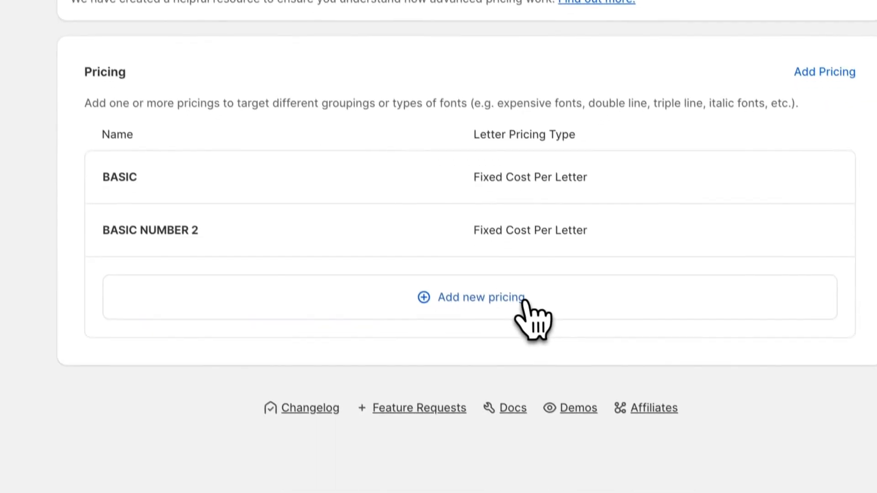
left_click(525, 304)
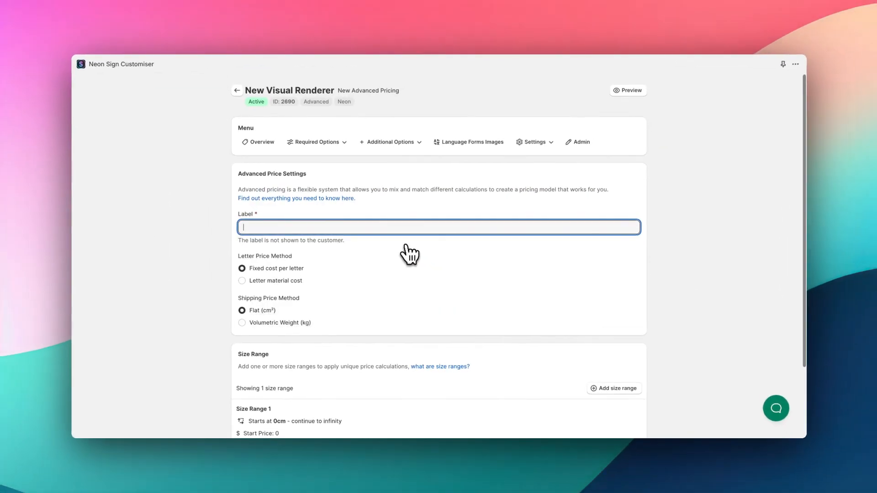
left_click(238, 93)
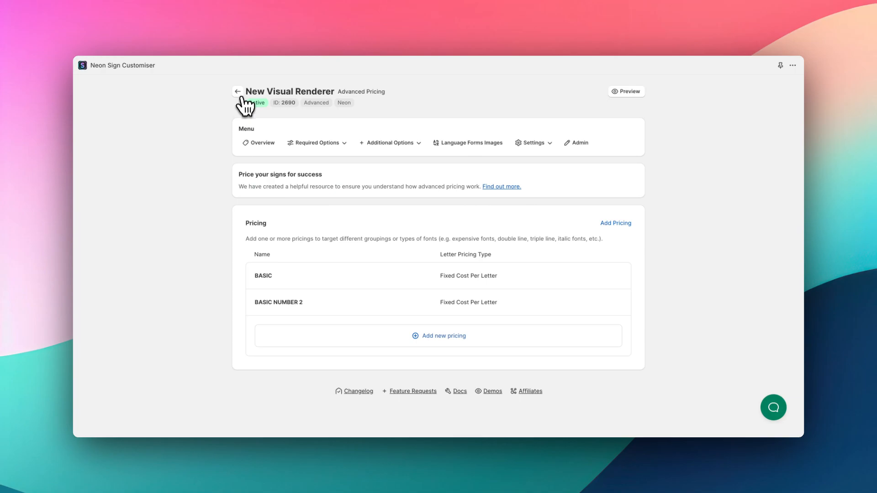
left_click(336, 301)
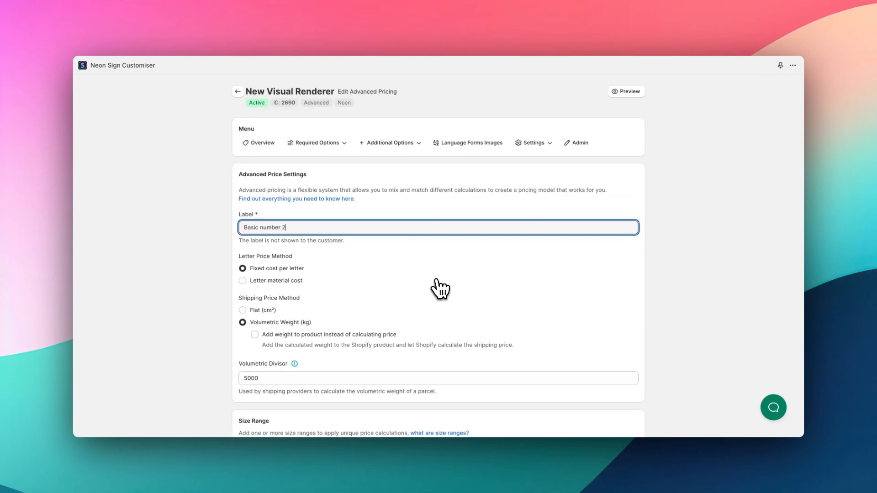
Step: Move to the end of the Volumetric Divisor value in the BASIC NUMBER 2 pricing
scroll(457, 256, "down", 2)
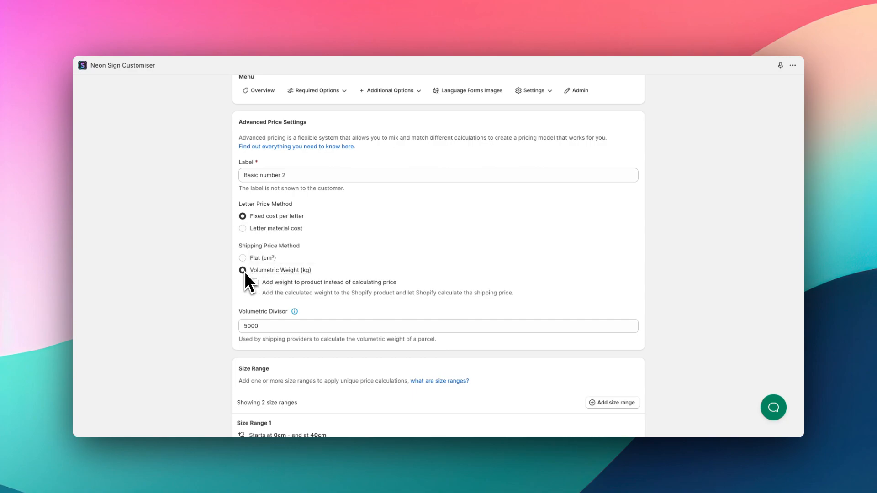
scroll(411, 259, "down", 1)
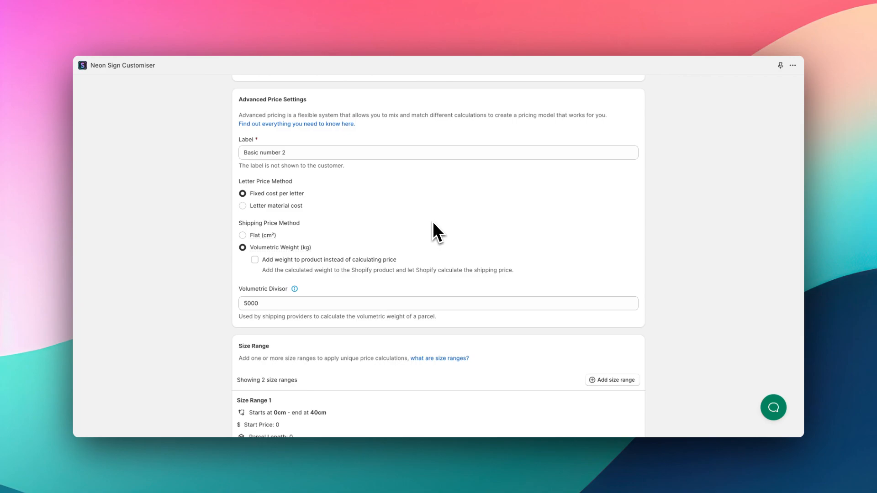
scroll(435, 223, "down", 1)
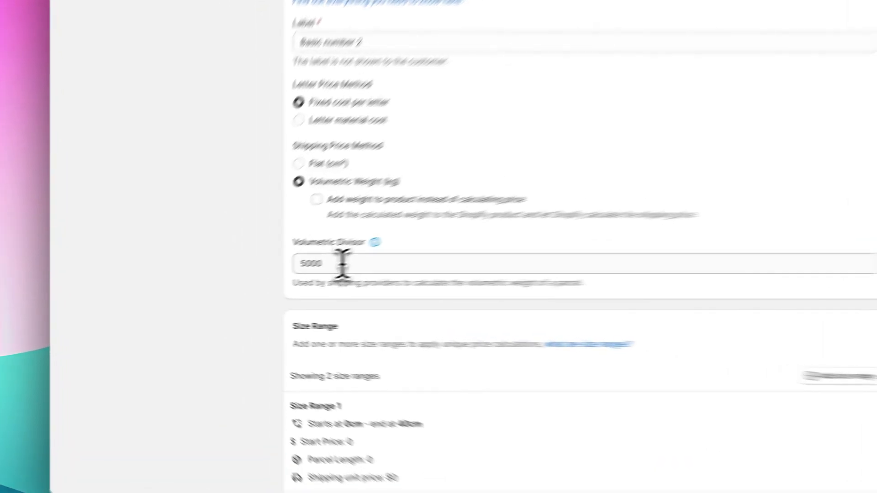
left_click(272, 280)
key("Right")
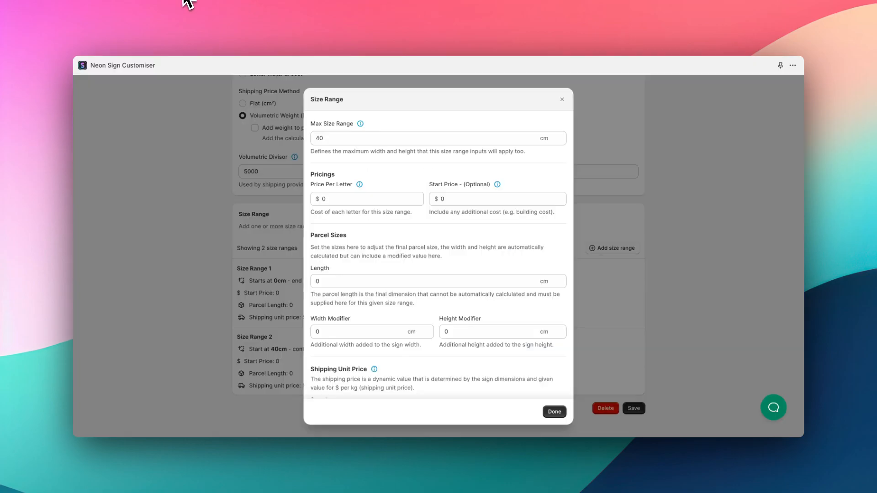
Step: Scroll down toward the size range's parcel dimension settings
scroll(369, 219, "down", 2)
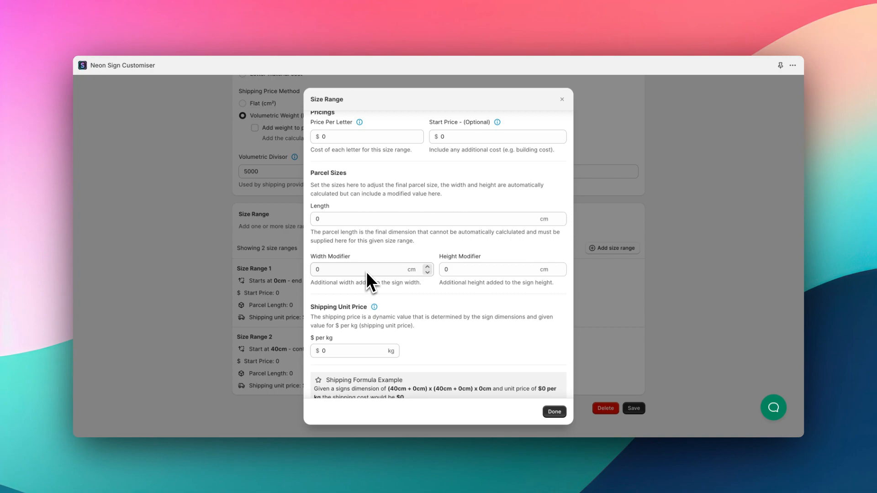
Step: Set the size range's Width Modifier and Height Modifier to 10 each
scroll(367, 274, "down", 1)
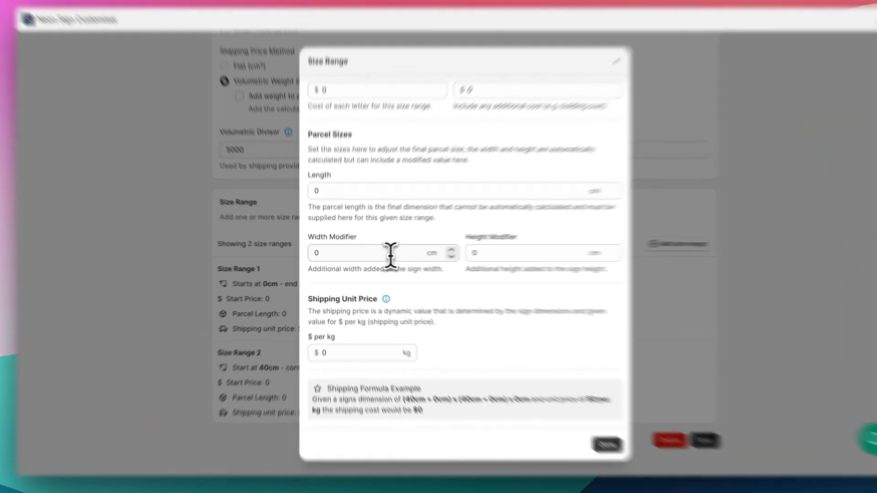
left_click(378, 256)
type("10")
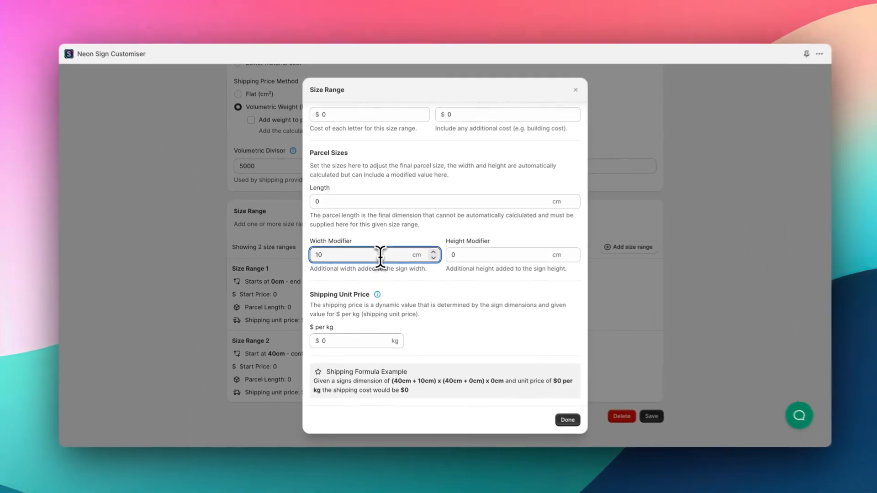
key("Tab")
type("10")
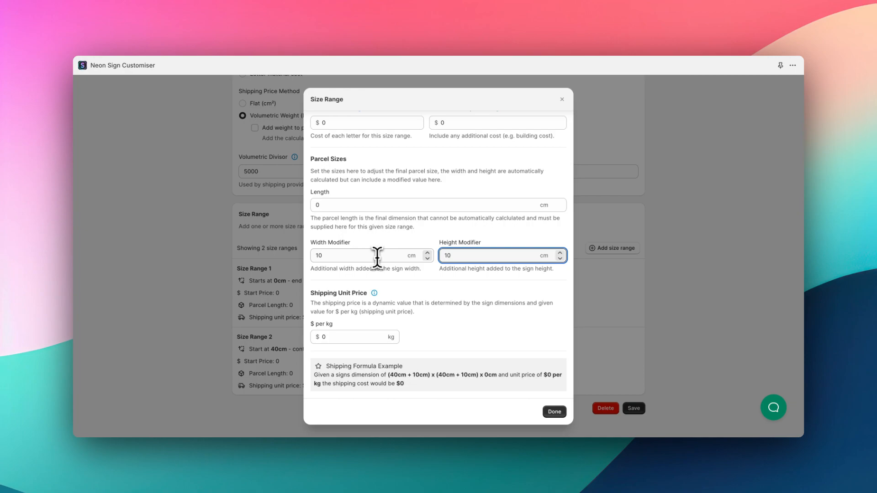
left_click(437, 325)
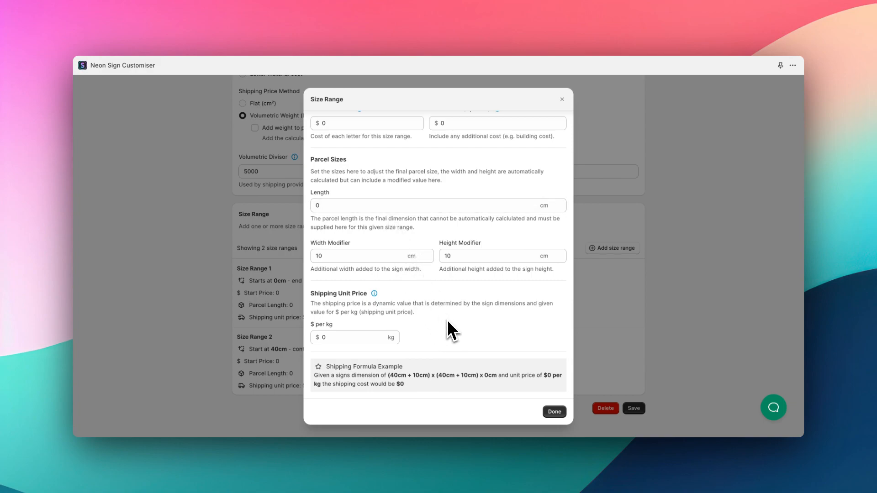
Step: Change the size range's $ per kg shipping price from 0 to 2
left_click(349, 339)
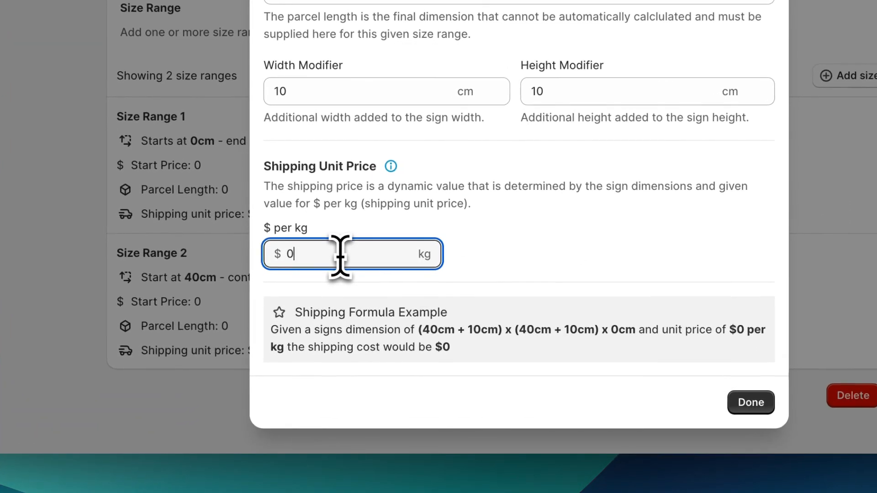
double_click(340, 254)
type("2")
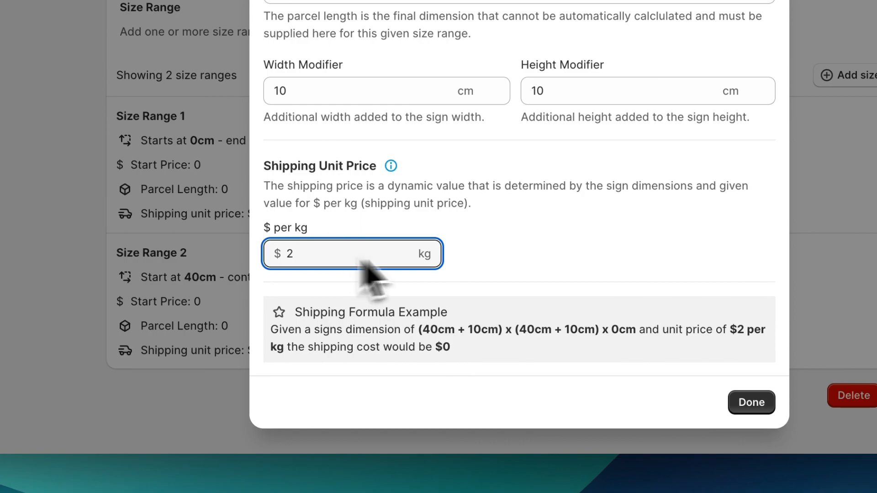
left_click(589, 251)
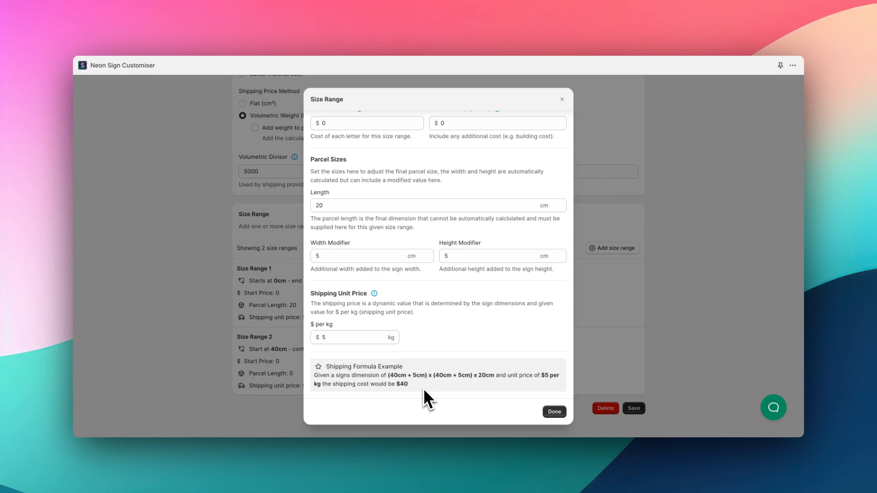
Step: Check the $40 shipping cost in the formula example, then close the Size Range settings
scroll(437, 342, "up", 3)
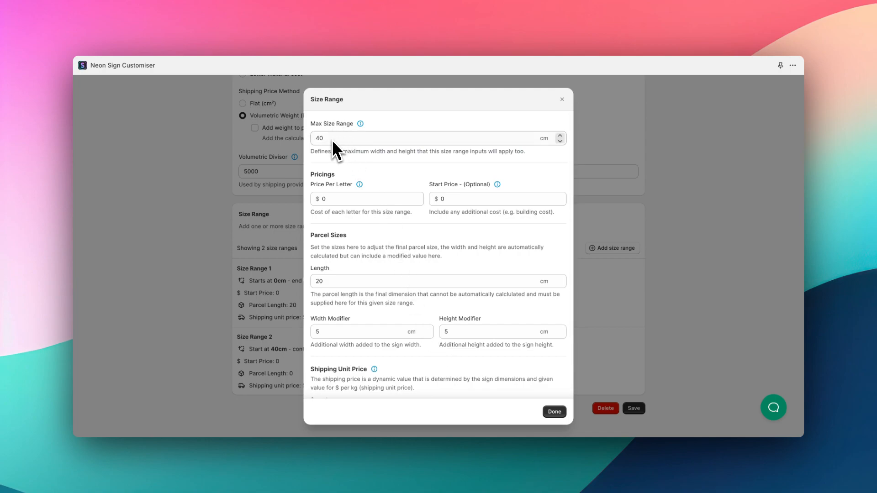
scroll(374, 183, "down", 2)
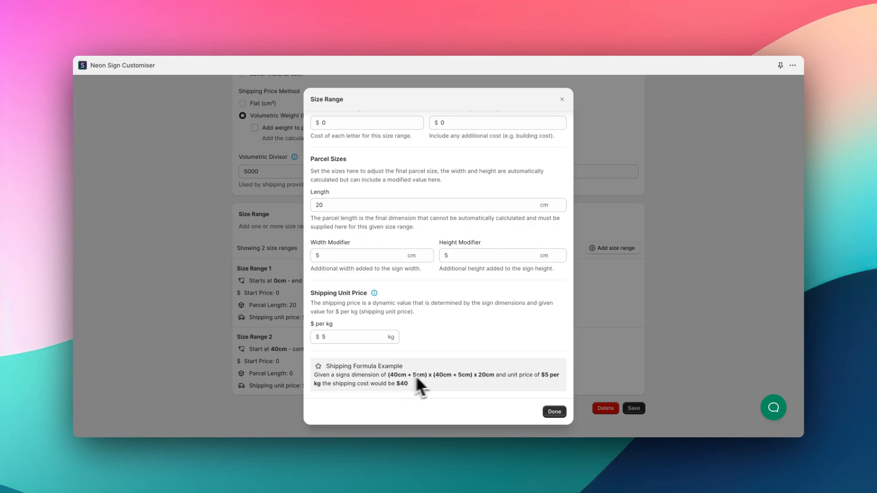
scroll(407, 373, "up", 2)
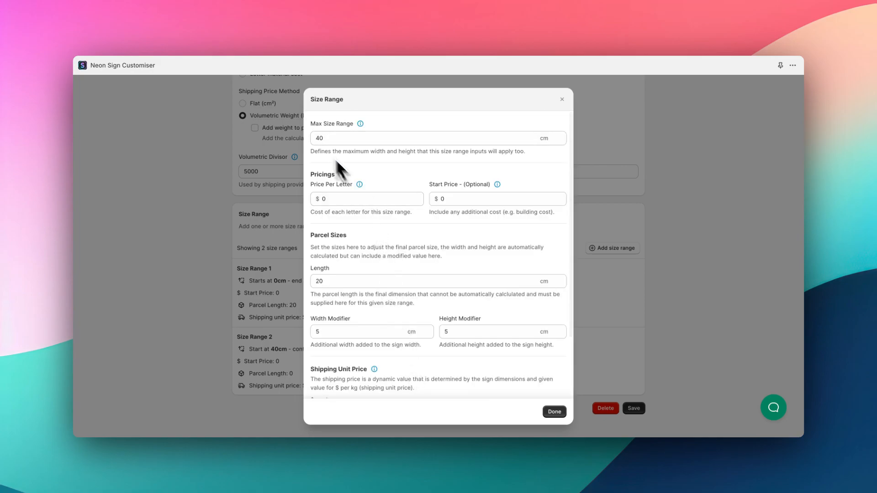
scroll(384, 197, "down", 2)
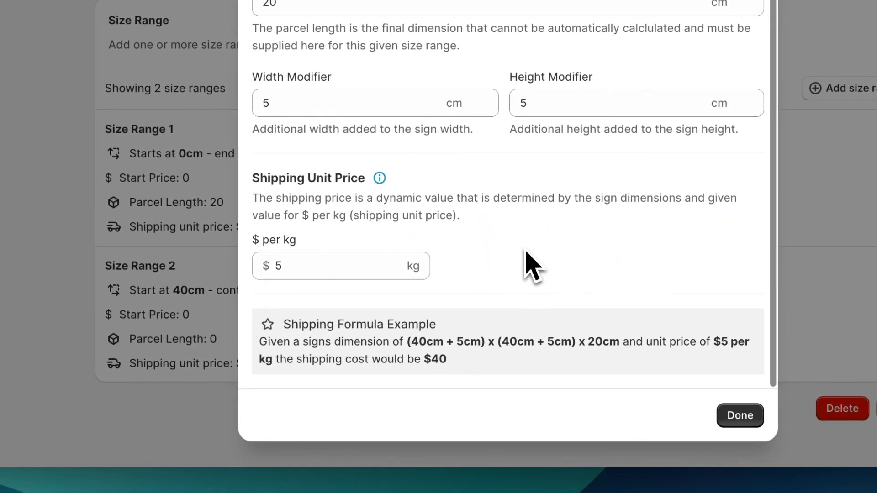
left_click(307, 268)
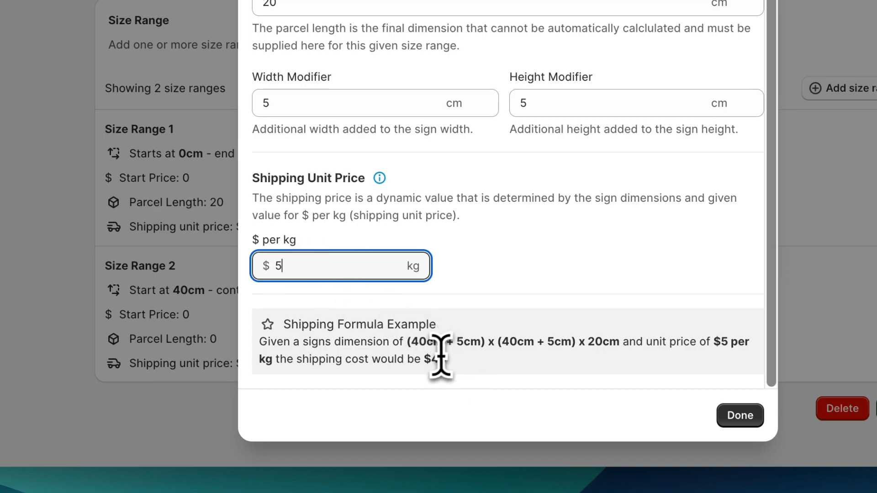
left_click(424, 359)
left_click_drag(424, 360, 456, 363)
left_click(458, 366)
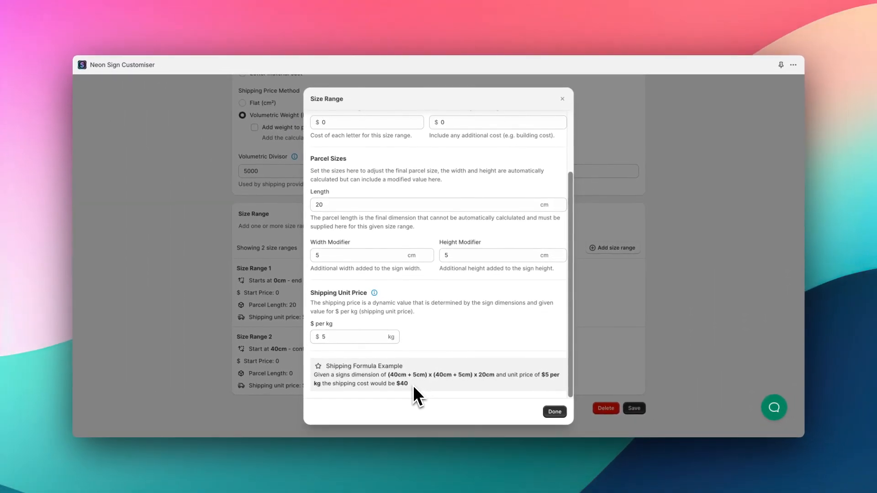
left_click(555, 412)
Step: Enable 'Add weight to product instead of calculating price' and save the pricing
scroll(440, 316, "up", 3)
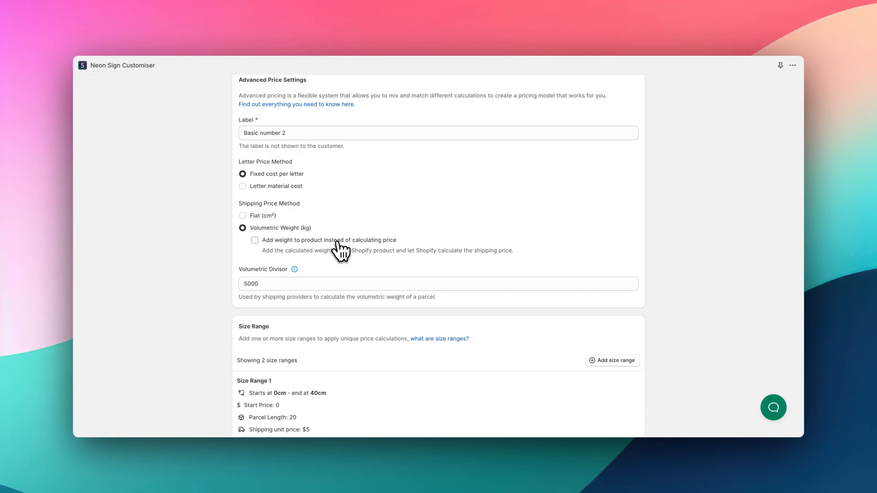
left_click(337, 243)
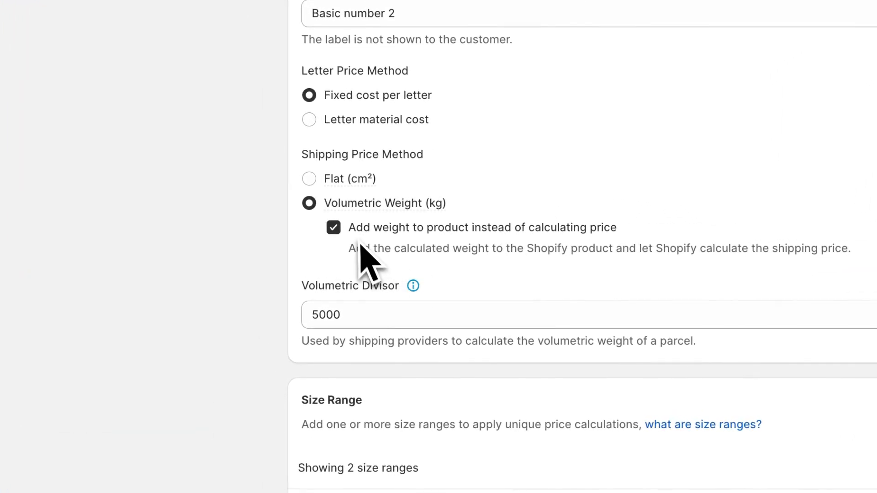
scroll(549, 297, "down", 3)
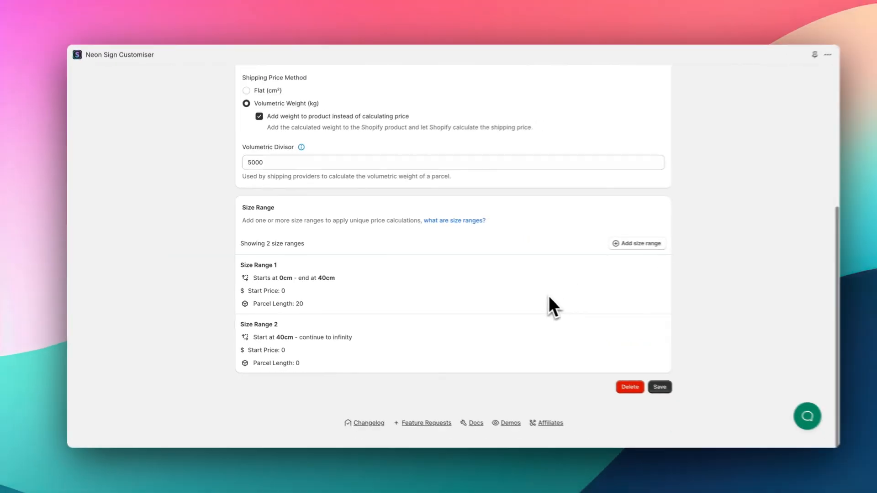
left_click(660, 386)
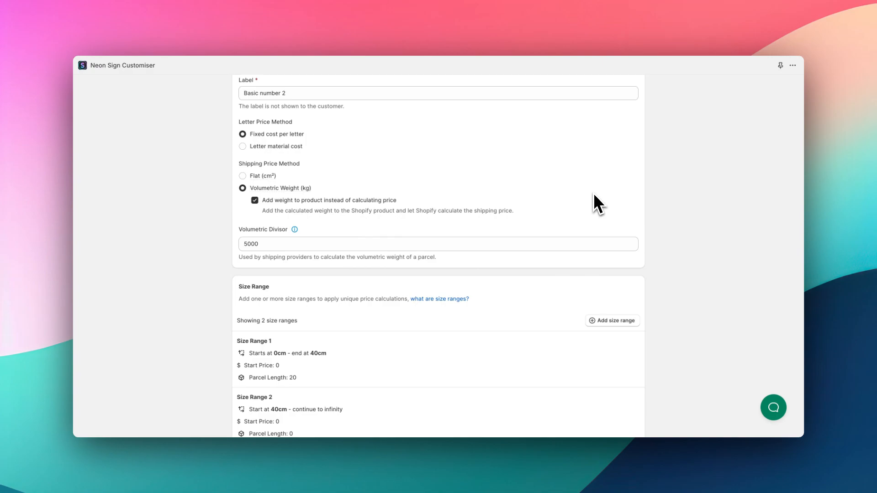
Step: Turn 'Add weight to product' back off and save the pricing again
scroll(546, 249, "up", 1)
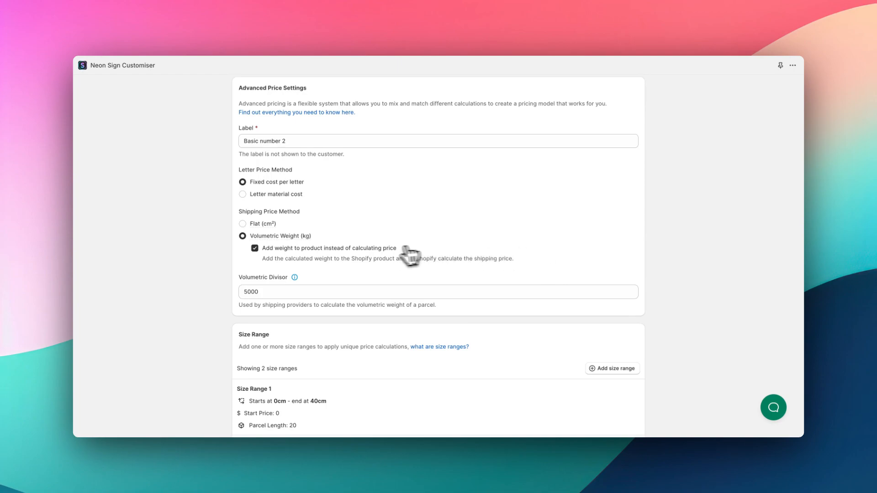
left_click(380, 250)
scroll(475, 274, "down", 2)
scroll(479, 279, "down", 1)
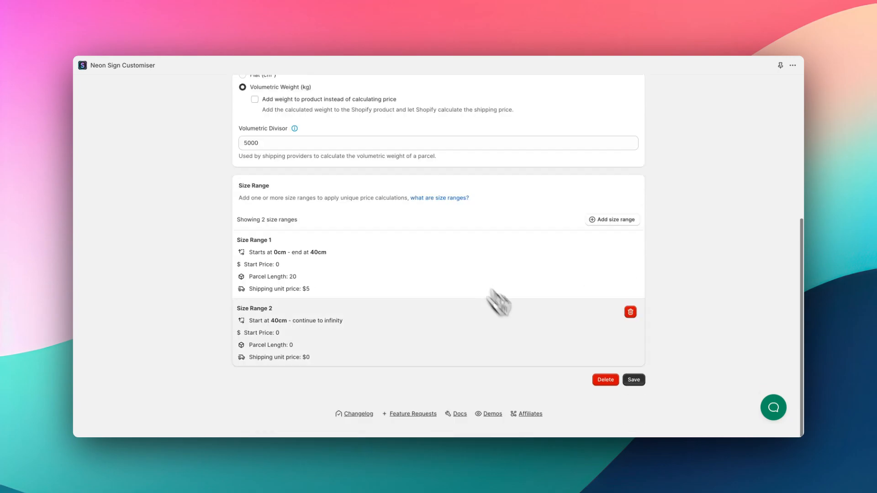
left_click(634, 379)
Step: Revisit the label and save the Volumetric Weight Price Example pricing with volumetric-weight shipping
scroll(454, 275, "up", 4)
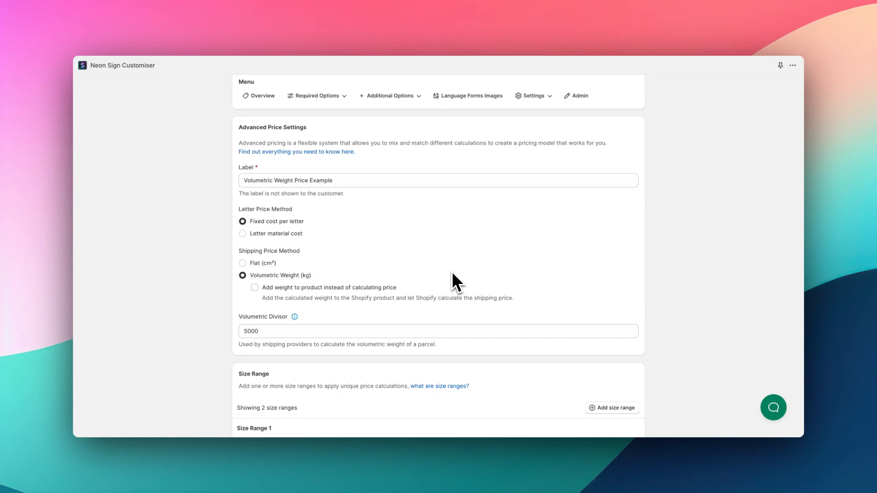
left_click(352, 183)
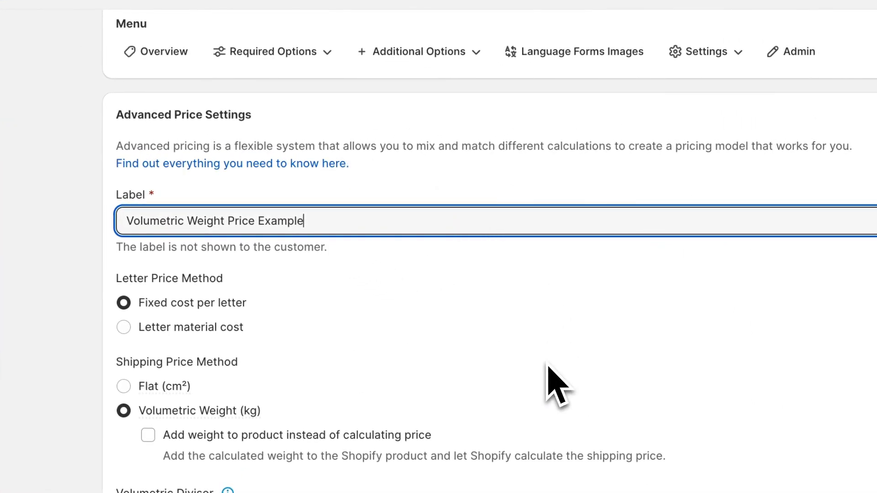
left_click(413, 287)
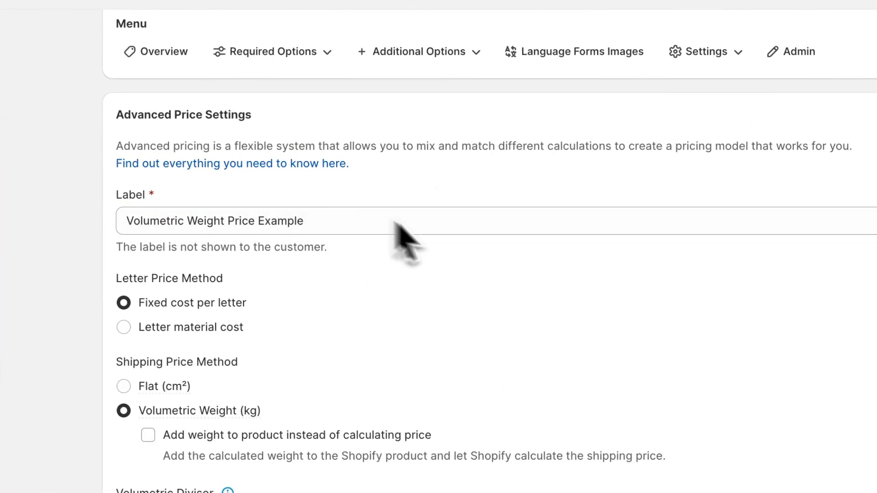
scroll(526, 288, "down", 5)
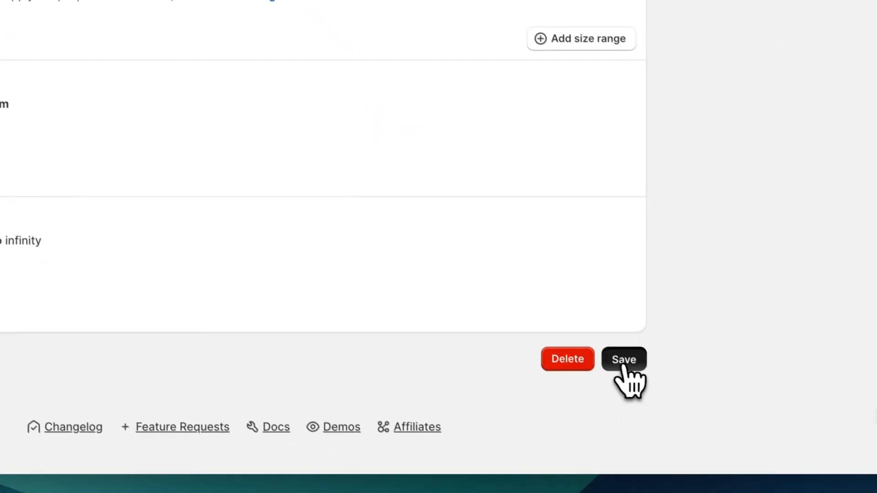
left_click(623, 360)
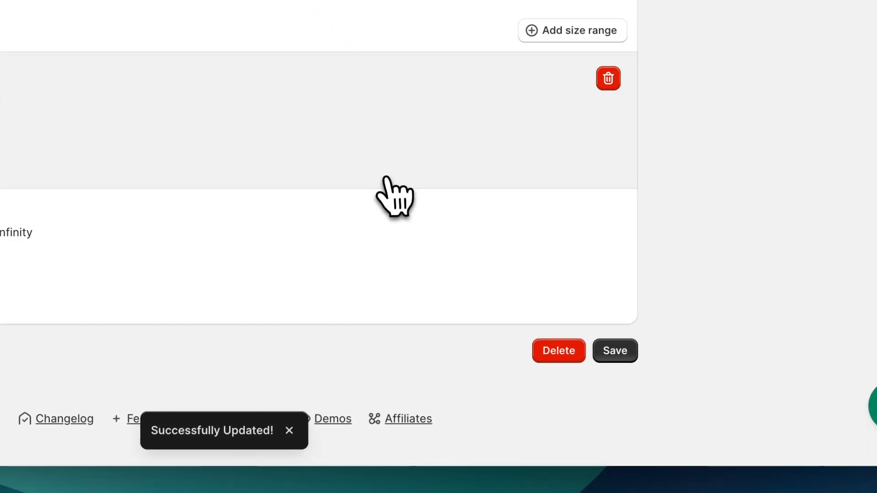
scroll(297, 146, "up", 10)
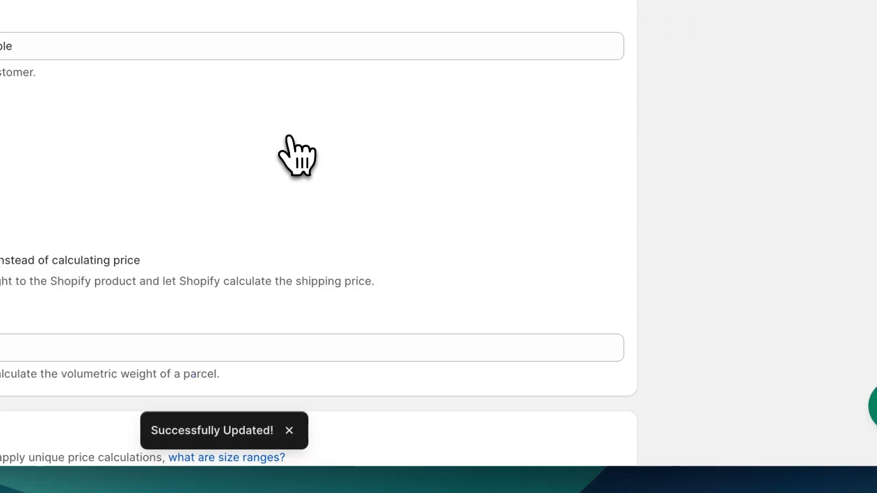
left_click(319, 120)
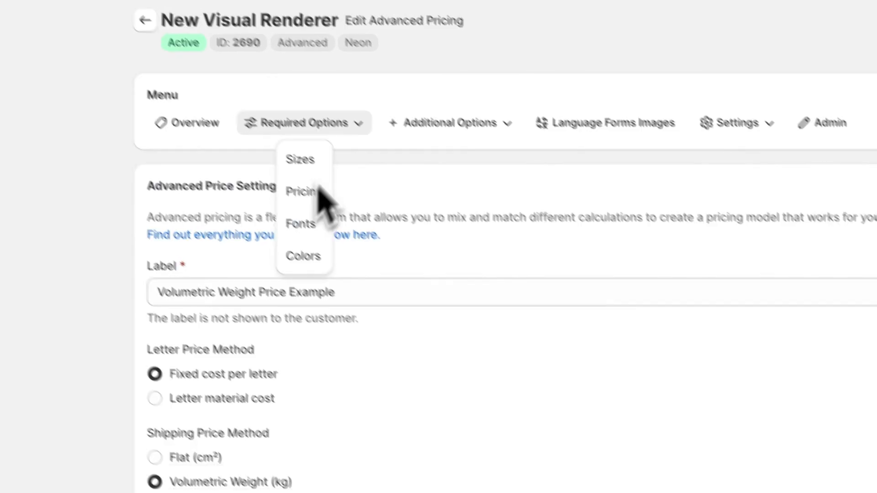
Step: Return to the pricing overview and open the Fonts list under Required Options
left_click(430, 66)
left_click(137, 13)
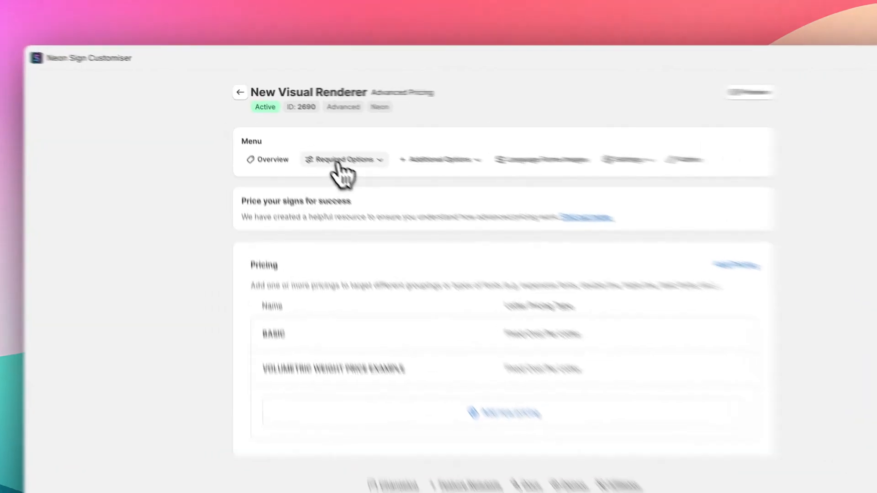
left_click(313, 144)
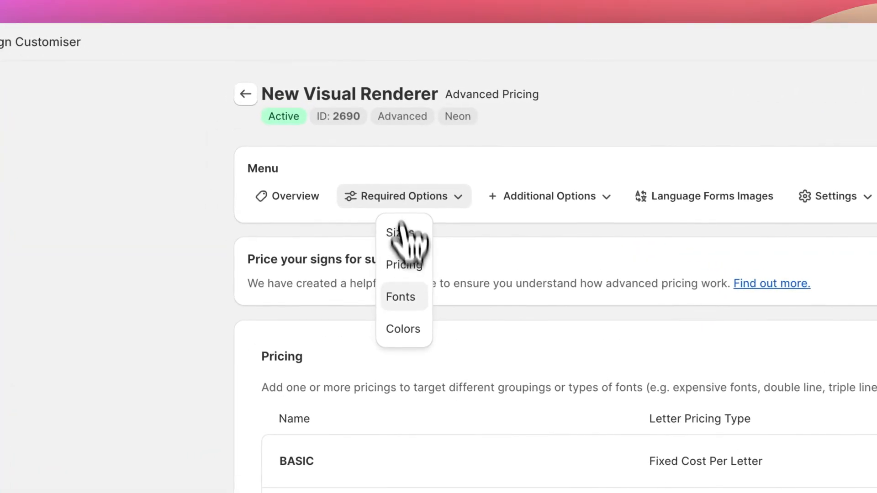
left_click(404, 297)
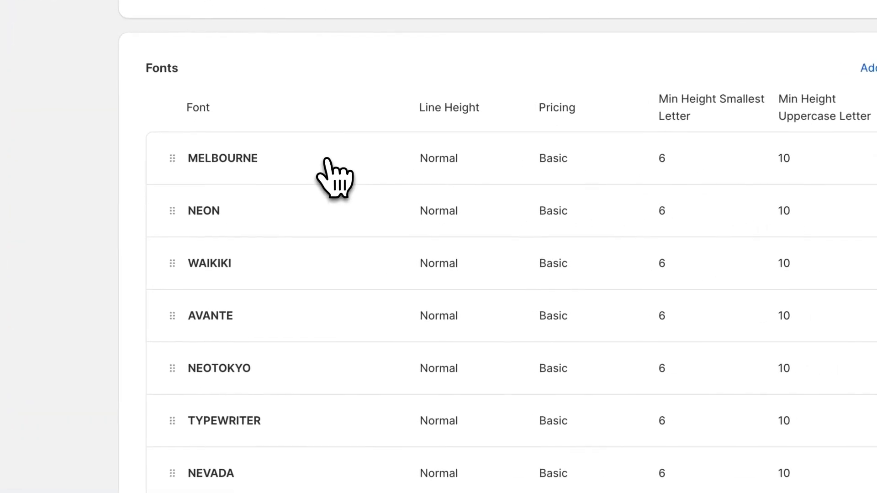
Step: Assign the Volumetric Weight Price Example pricing rule to the MELBOURNE font and save
left_click(340, 236)
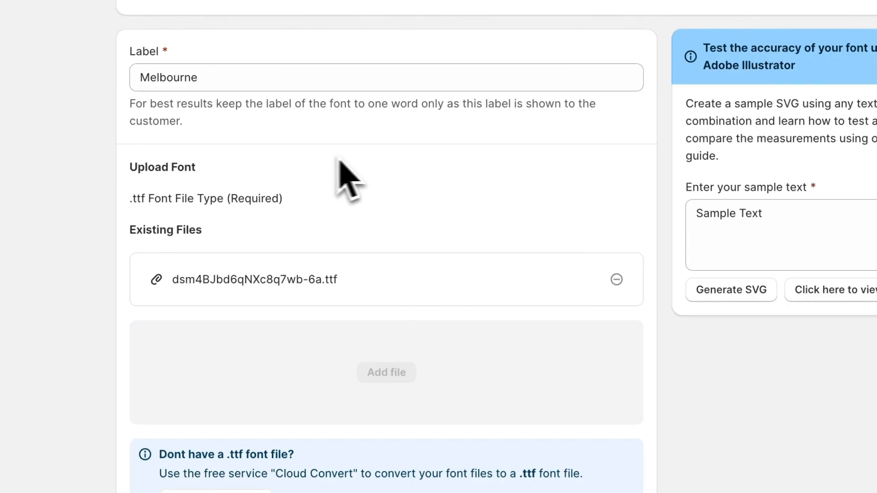
scroll(379, 160, "down", 9)
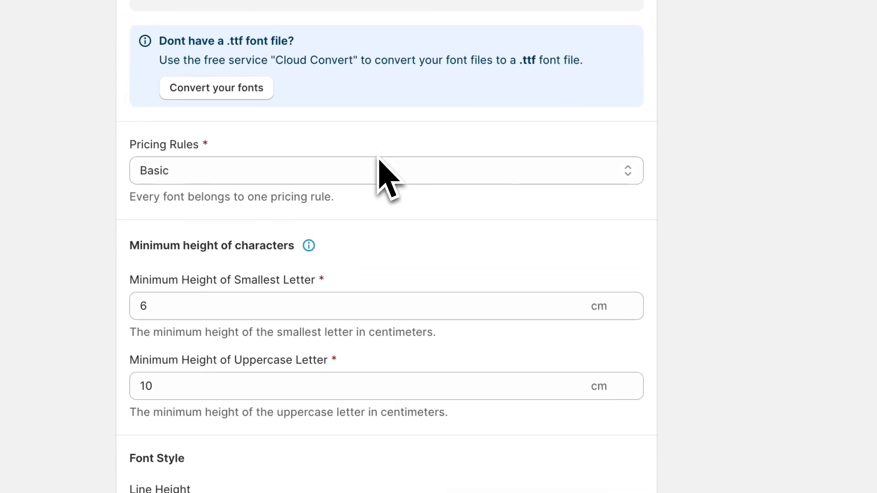
left_click(322, 174)
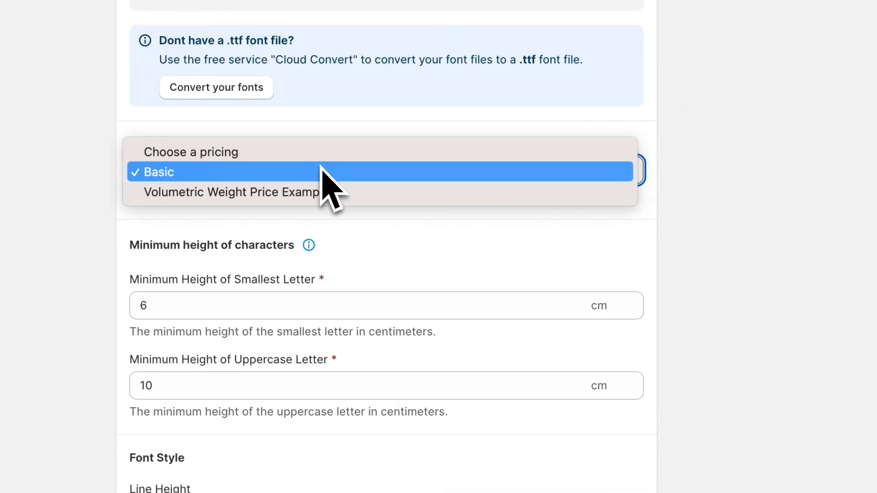
left_click(292, 192)
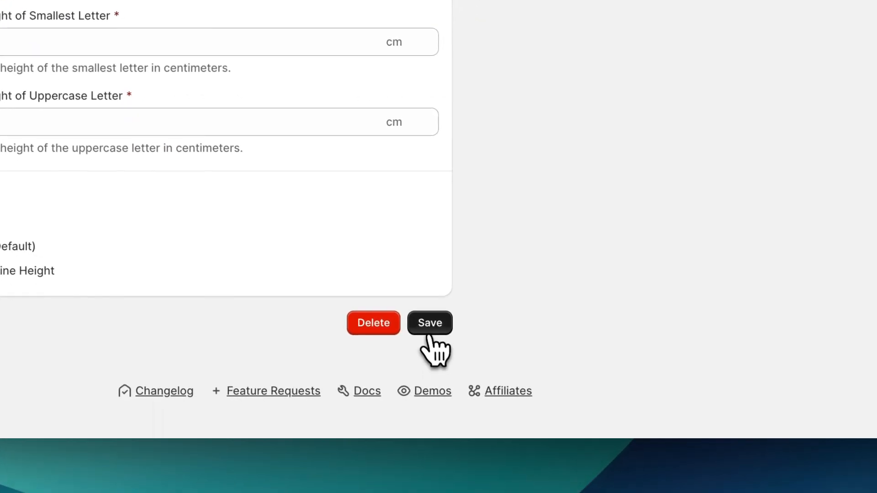
left_click(429, 325)
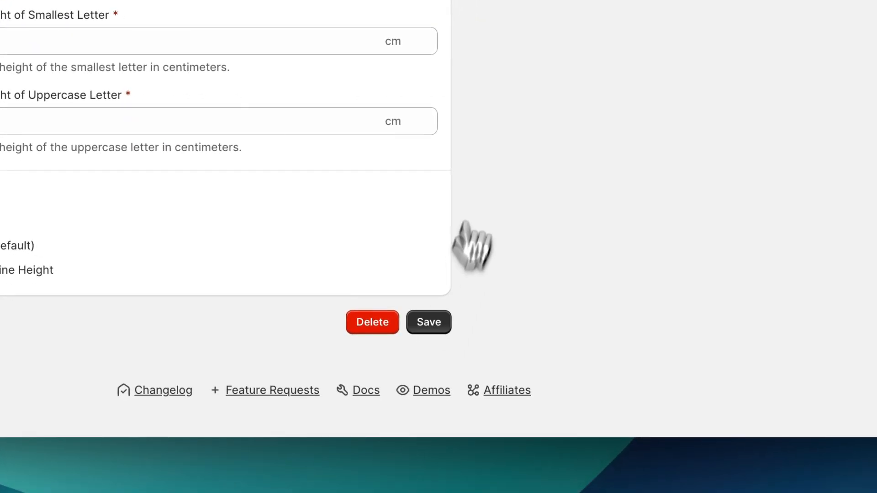
scroll(485, 153, "up", 10)
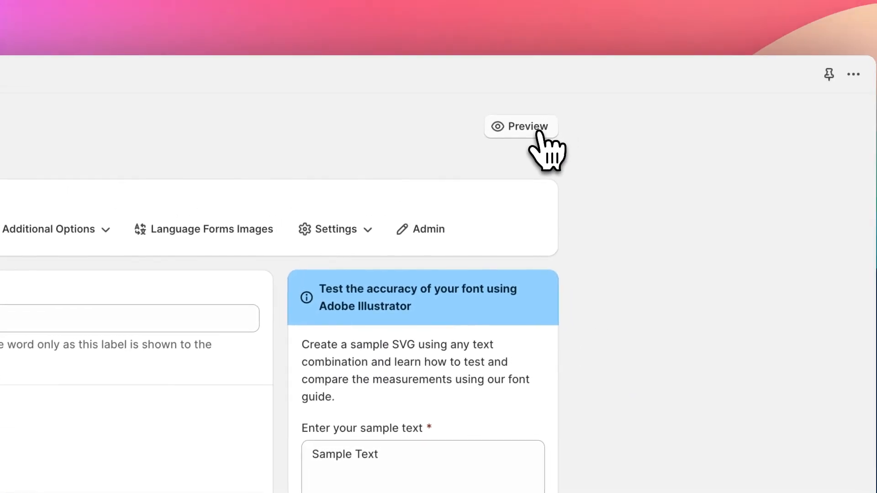
Step: Open the storefront preview and enter 'test test' as the sign text
left_click(540, 132)
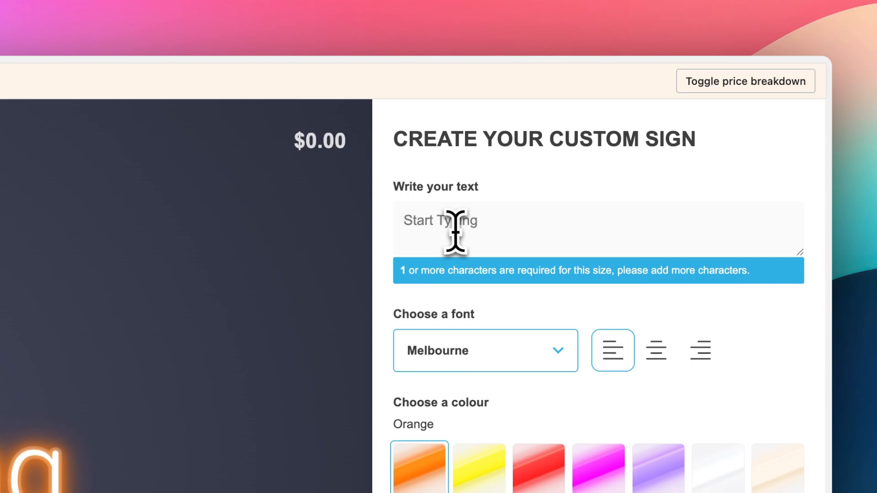
left_click(456, 231)
type("test te")
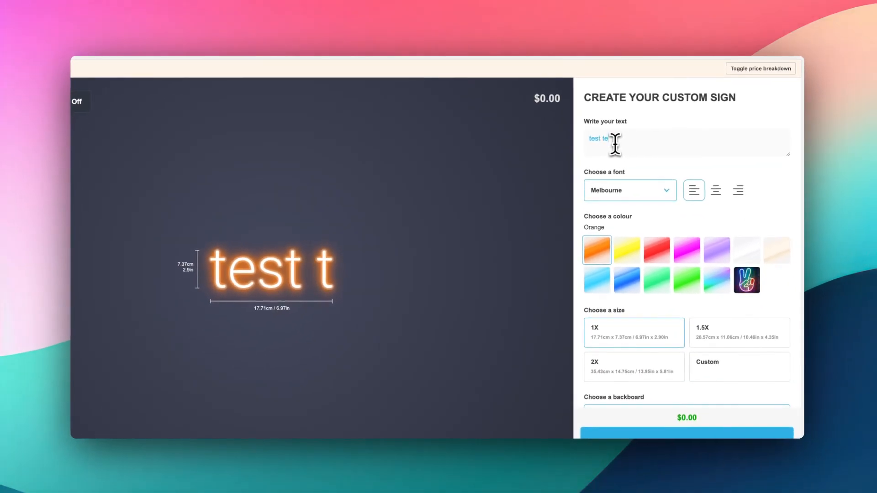
type("st")
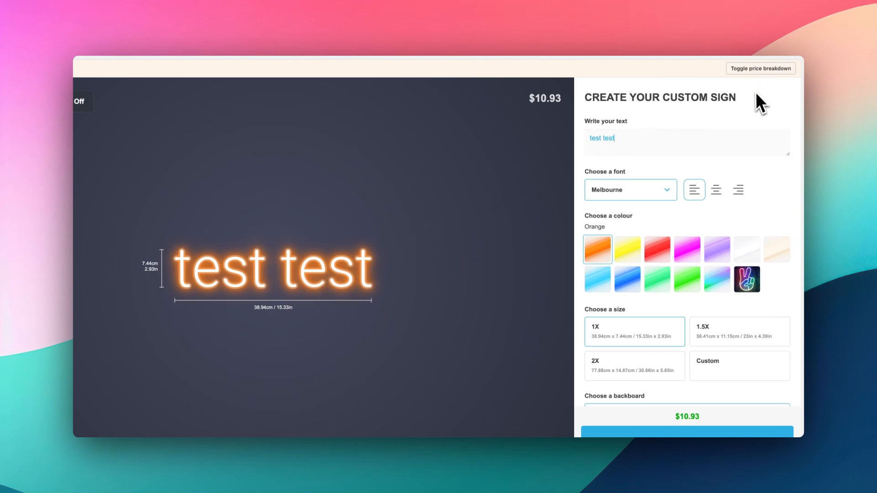
Step: Show the preview's price breakdown and highlight its size range line
left_click(756, 71)
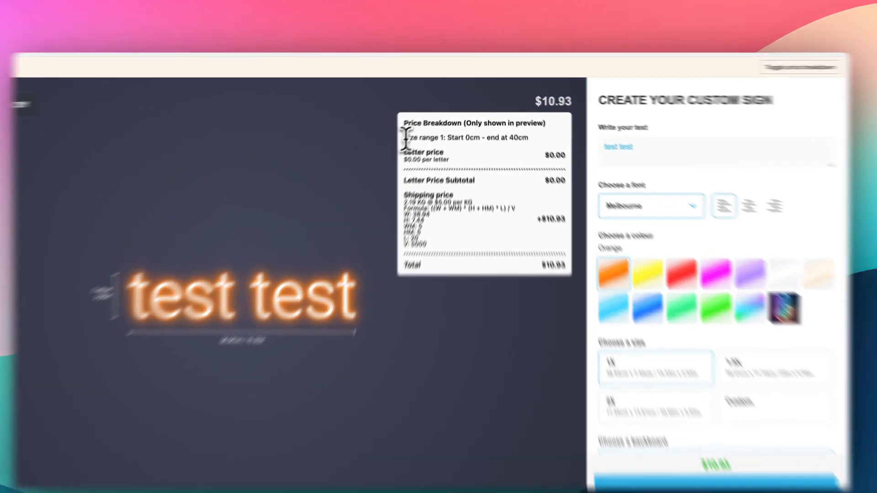
left_click_drag(414, 130, 450, 133)
mouse_move(414, 186)
left_mouse_down()
mouse_move(345, 187)
mouse_move(410, 186)
left_mouse_up()
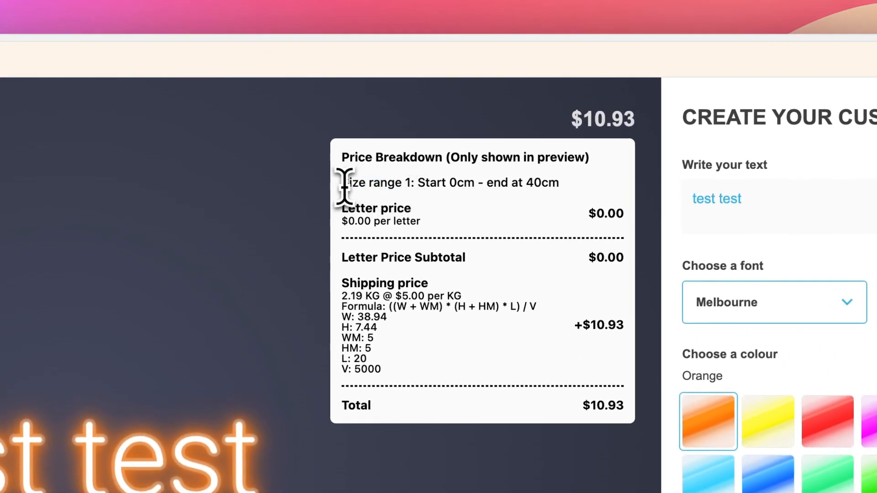
left_click(433, 186)
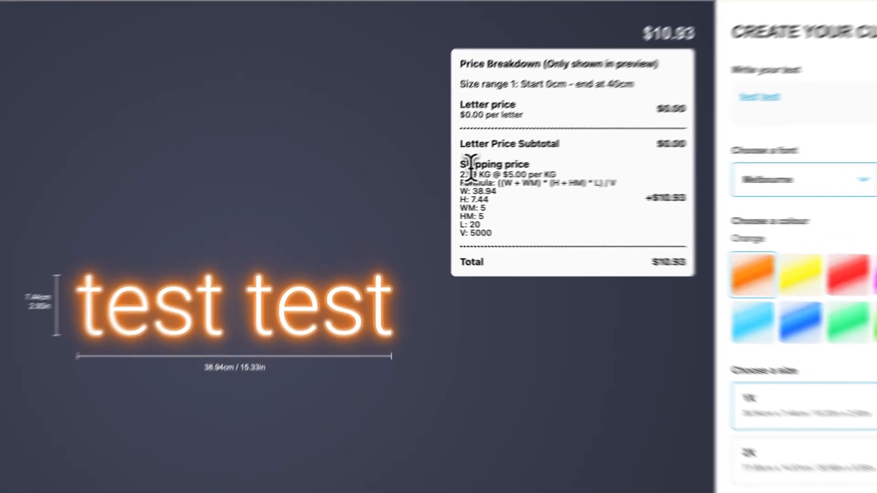
Step: Highlight the shipping price heading and the full volumetric weight formula (W 38.94, H 7.44, V 5000)
left_click_drag(419, 182, 462, 182)
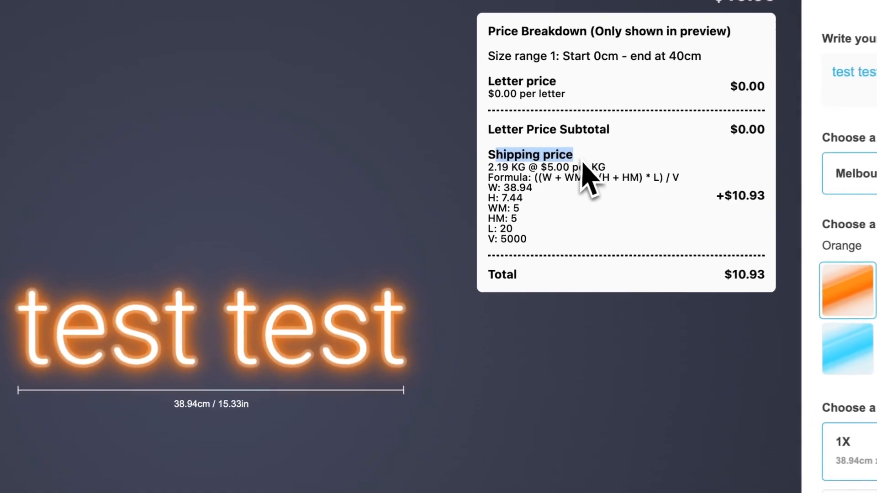
left_click(456, 184)
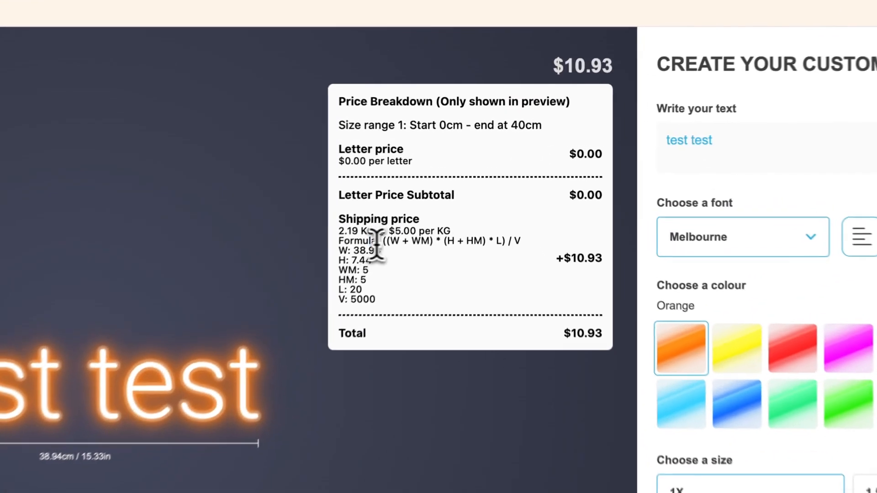
left_click_drag(432, 192, 499, 194)
left_click_drag(497, 254, 527, 255)
left_click(518, 253)
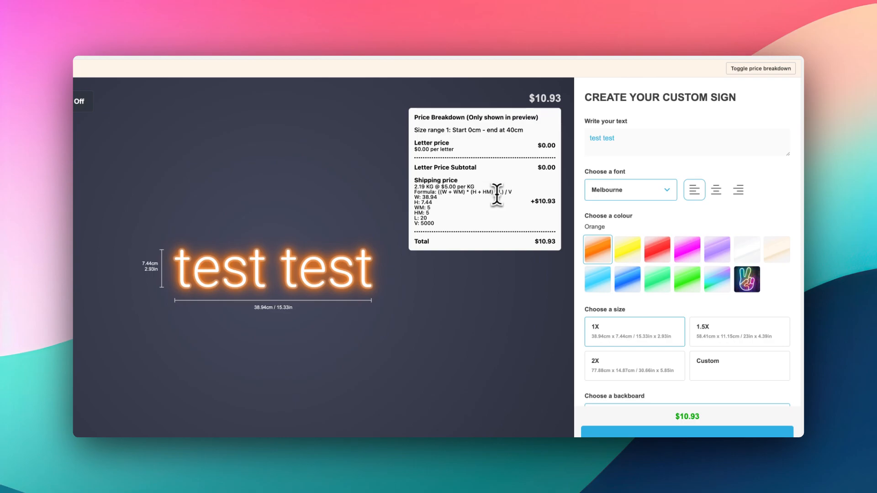
Step: Highlight the volumetric weight formula, the 2.19 KG weight and the $10.93 shipping price
left_click_drag(439, 192, 513, 193)
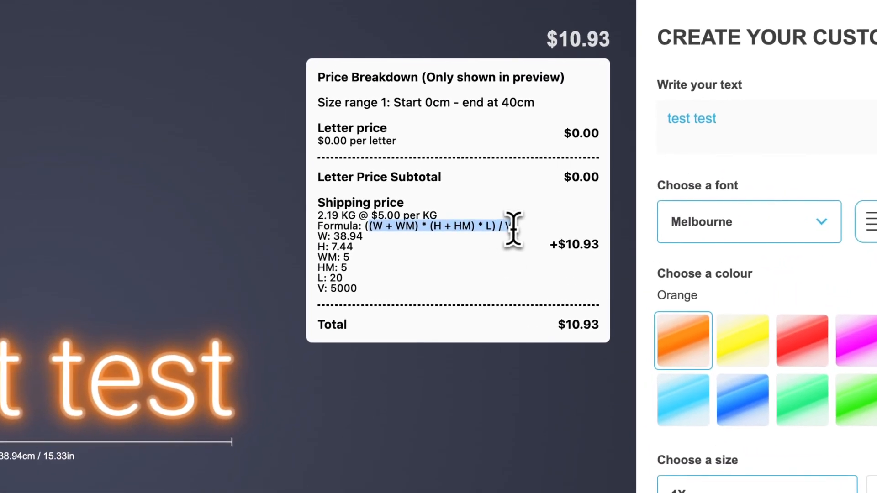
left_click(492, 254)
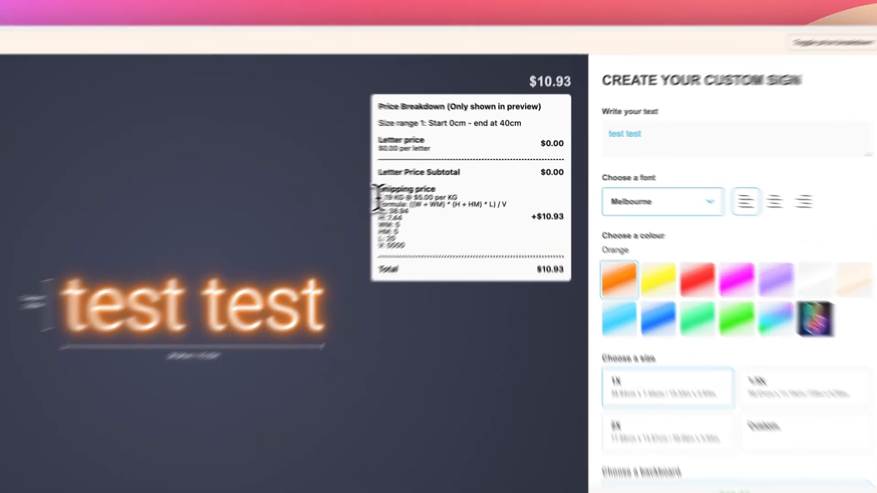
left_click_drag(414, 187, 422, 187)
left_click_drag(321, 218, 327, 218)
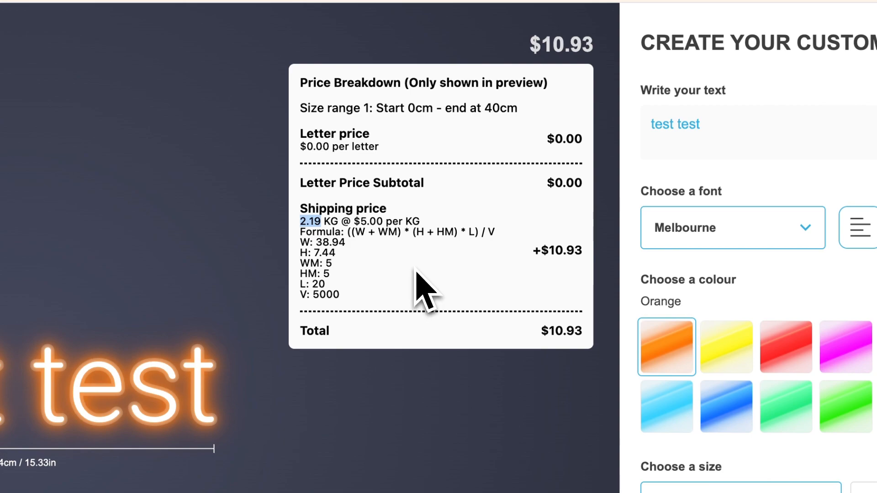
left_click(417, 272)
left_click_drag(551, 254, 580, 260)
left_click(564, 273)
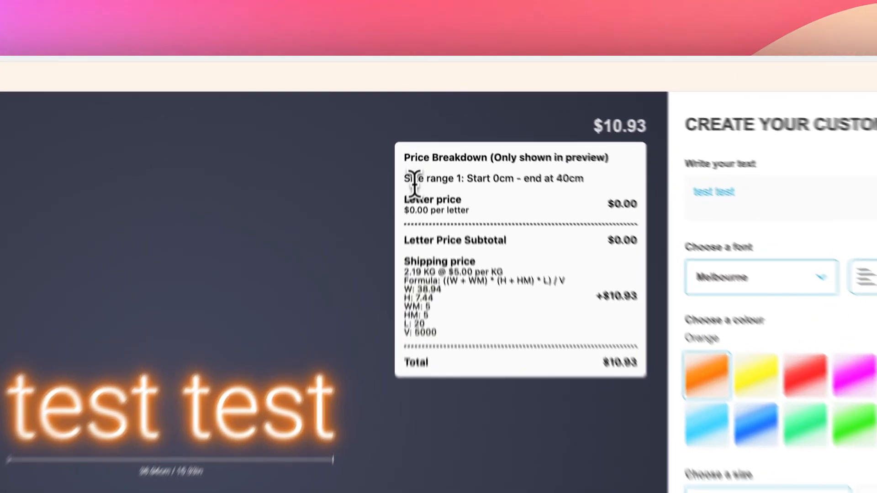
Step: Highlight the size range line, the 2.19 shipping weight and the $5.00 per KG rate
left_click_drag(419, 133, 447, 132)
left_click(448, 133)
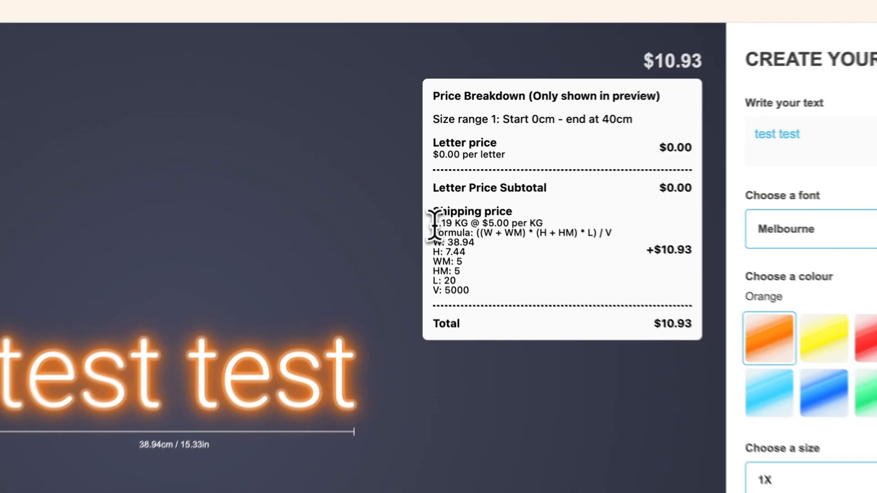
left_click_drag(415, 187, 422, 188)
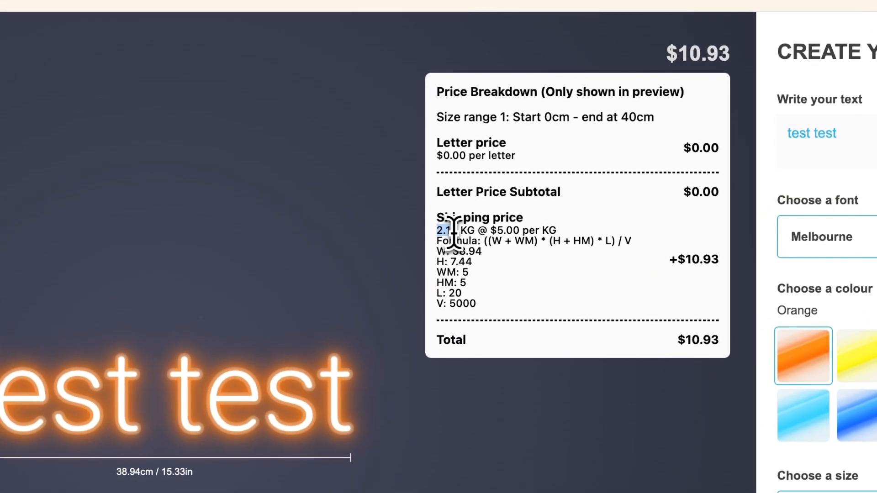
left_click_drag(497, 234, 519, 231)
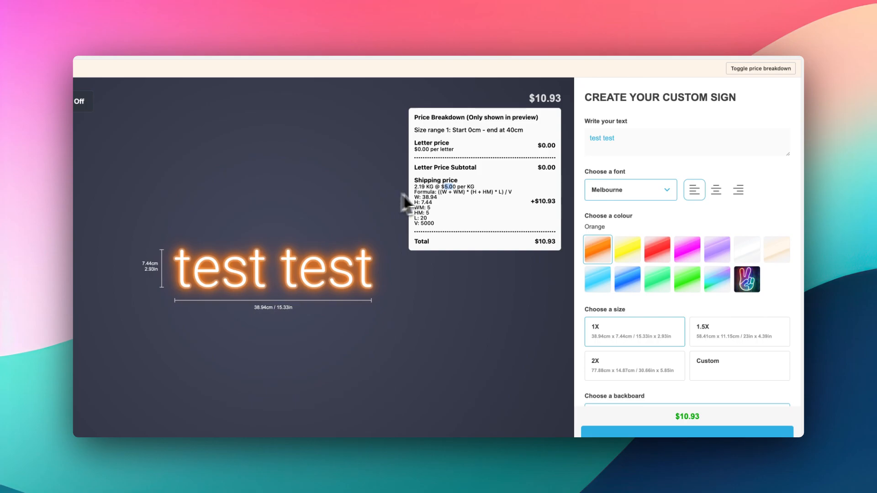
left_click(440, 201)
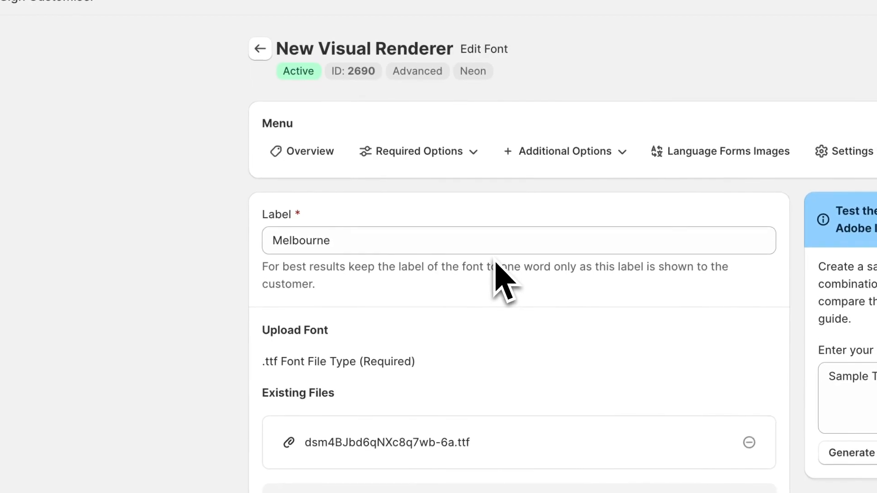
Step: Enable 'Add weight to product instead of calculating price' on Volumetric Weight Price Example and save
left_click(437, 154)
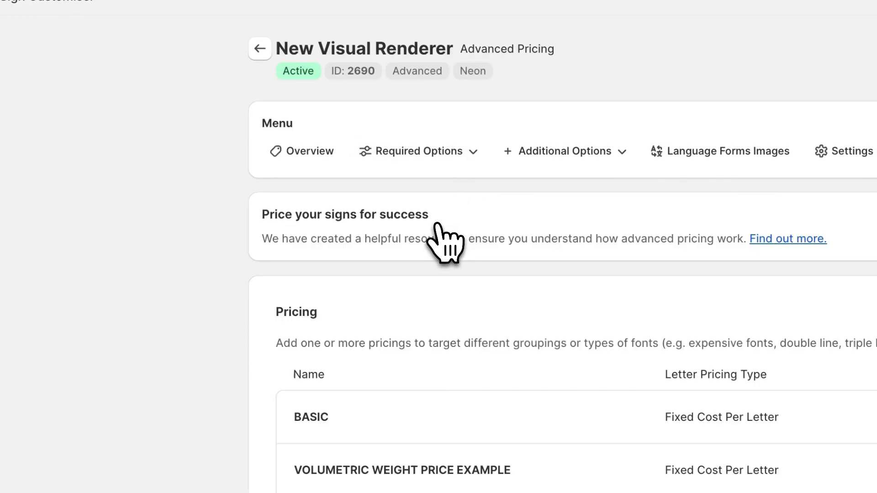
left_click(517, 474)
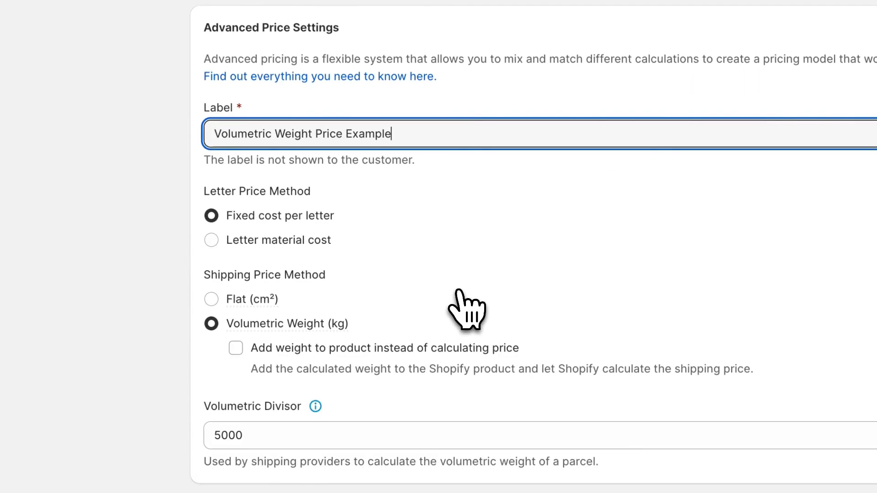
scroll(463, 256, "down", 3)
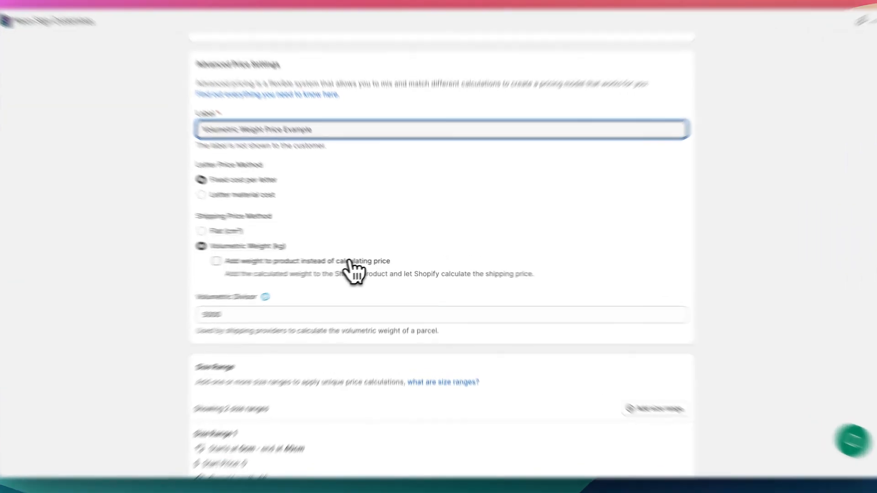
left_click(352, 267)
scroll(393, 275, "down", 5)
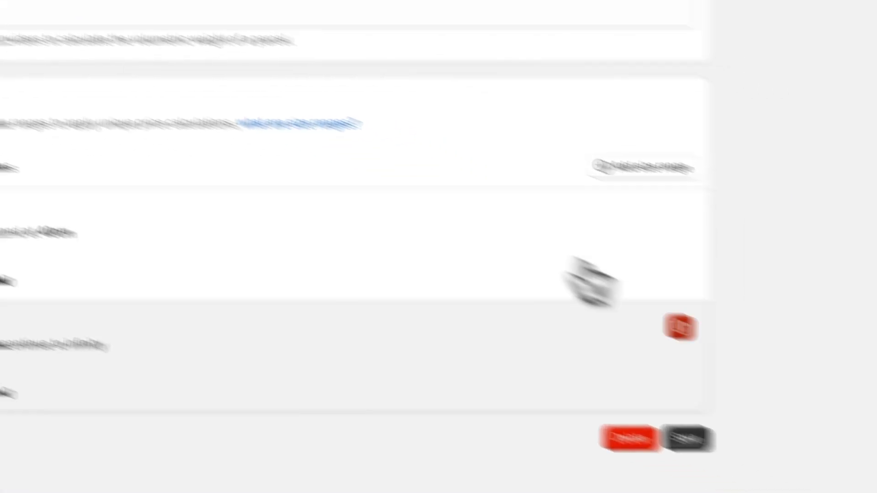
left_click(687, 440)
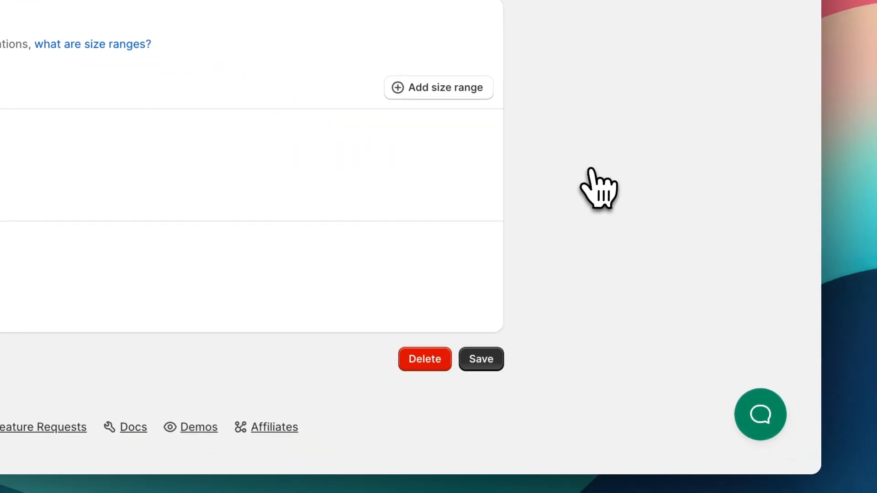
scroll(587, 156, "up", 6)
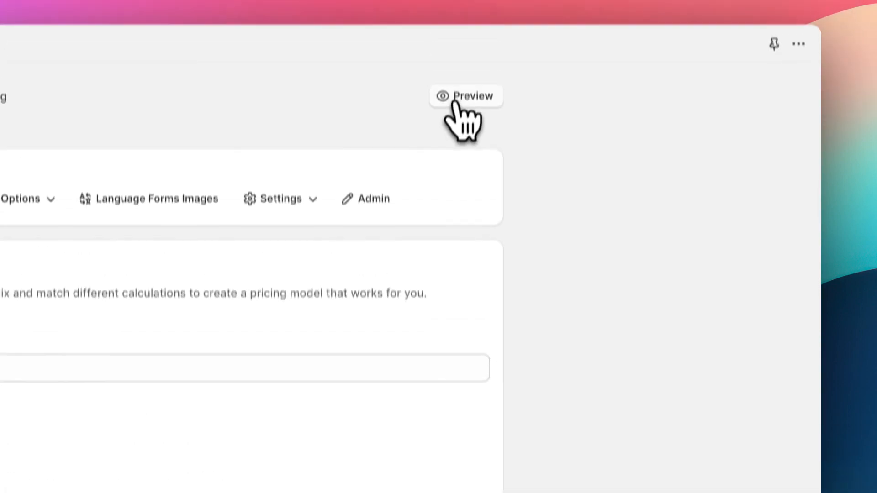
Step: Preview the sign with text 'test test' and show its price breakdown with $0.00 shipping
left_click(459, 98)
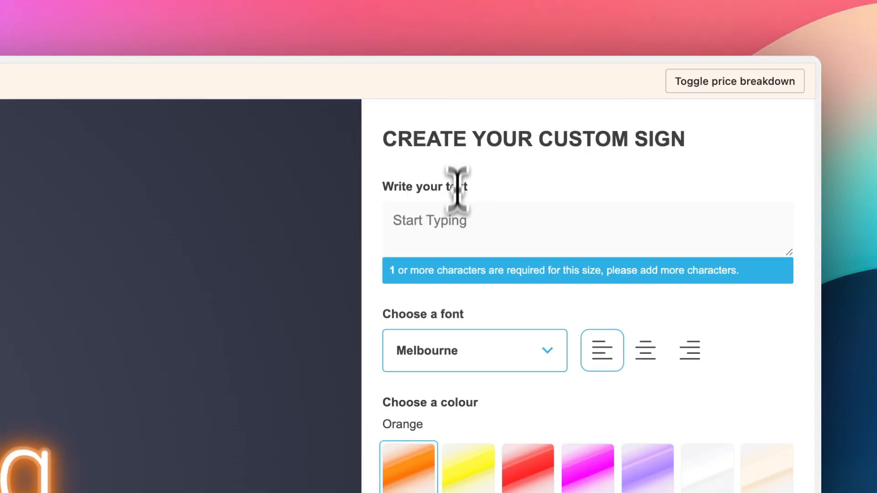
left_click(457, 241)
type("test test")
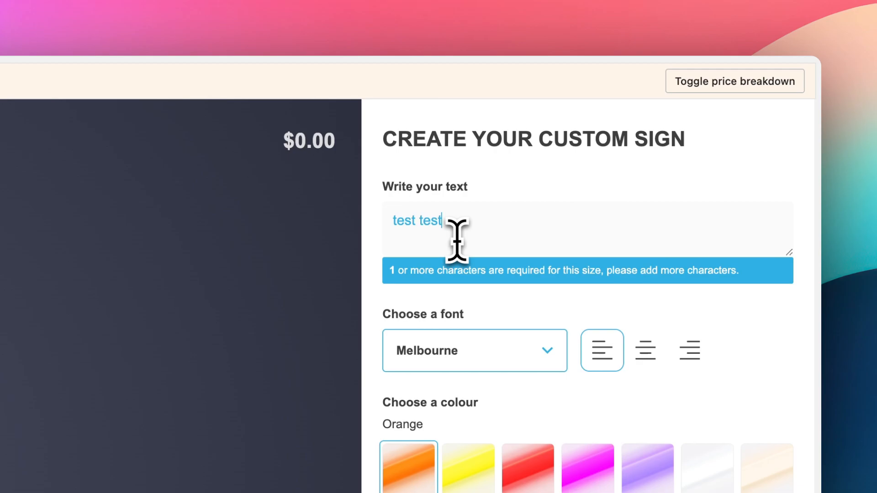
left_click(766, 85)
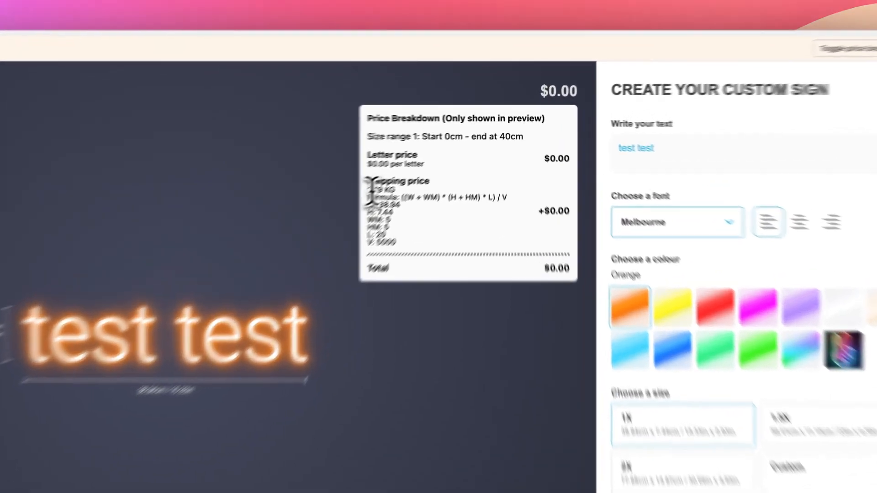
left_click_drag(413, 167, 439, 183)
left_click(361, 255)
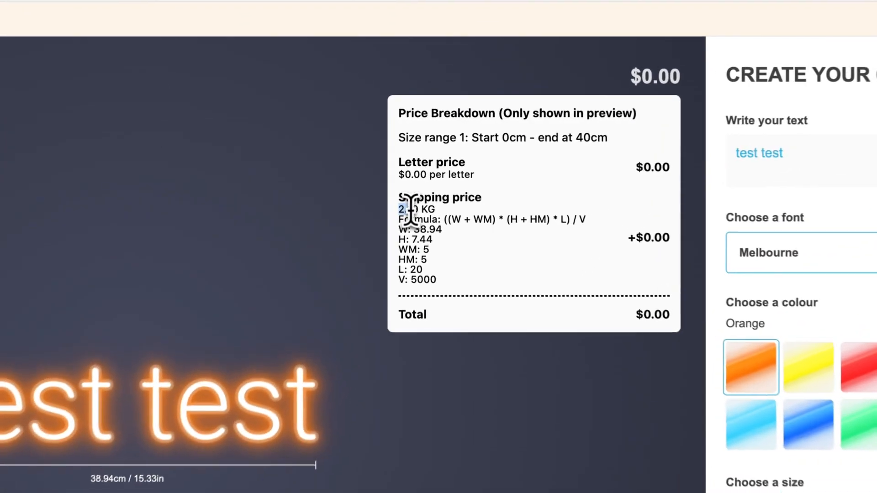
left_click_drag(414, 167, 421, 168)
left_click_drag(416, 213, 419, 213)
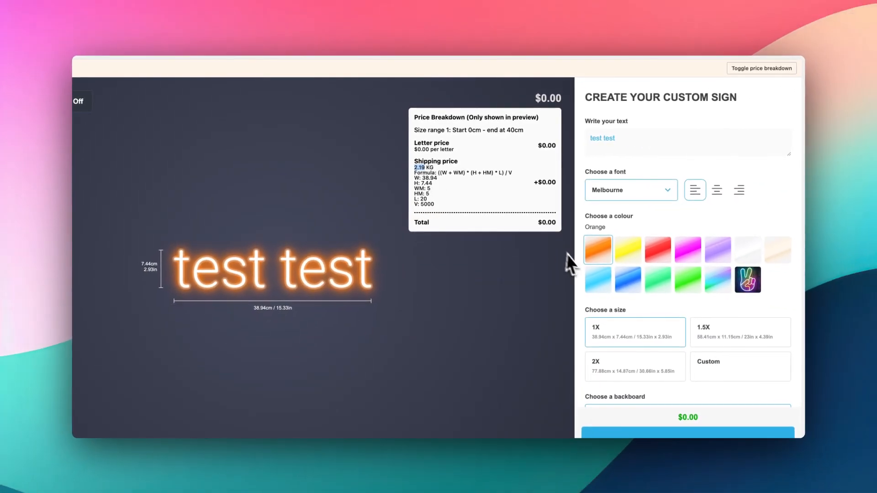
scroll(598, 275, "down", 3)
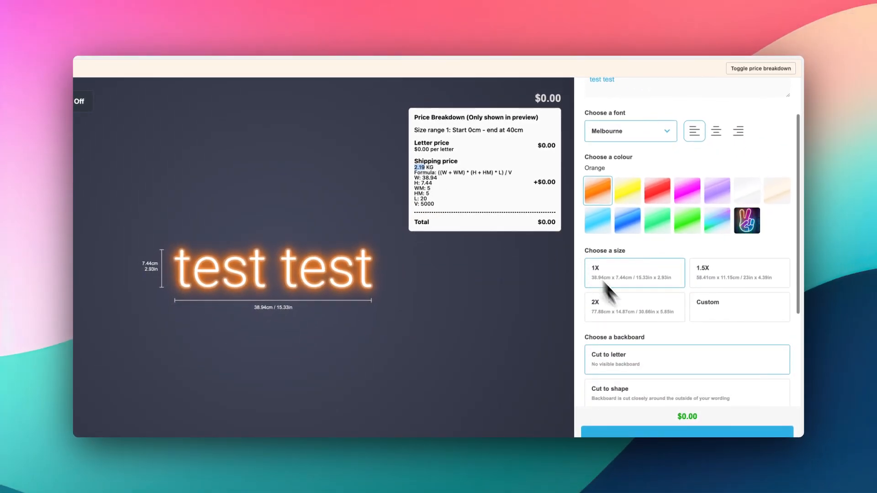
scroll(706, 407, "down", 4)
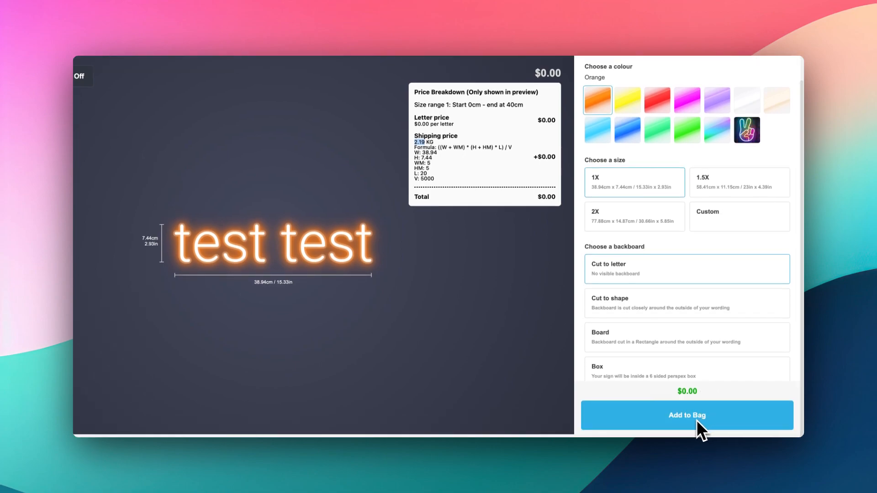
scroll(515, 284, "up", 2)
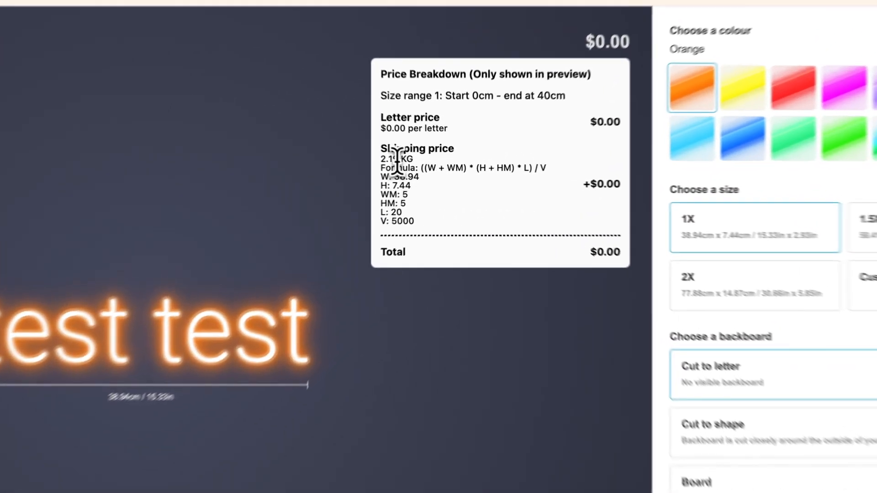
left_click_drag(424, 169, 416, 169)
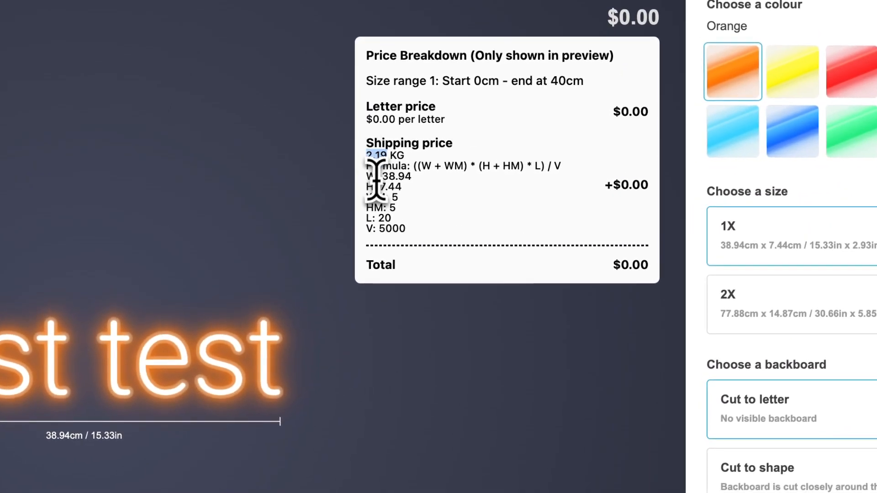